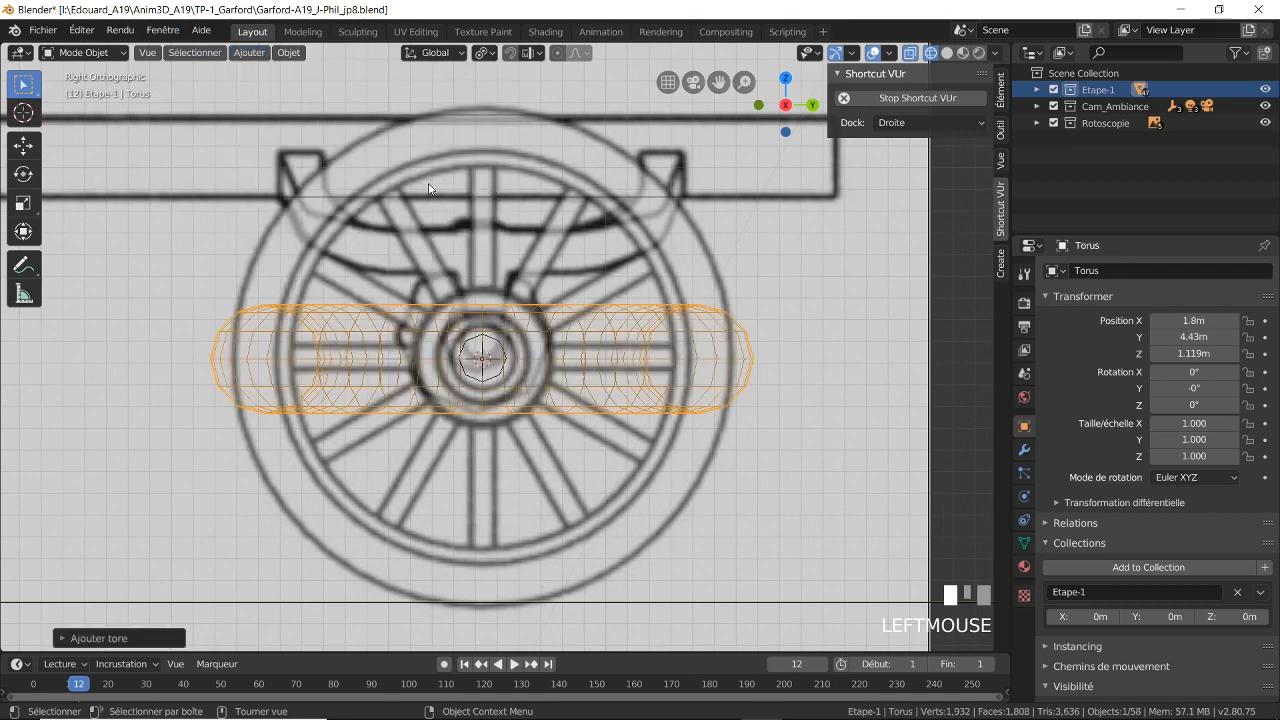
- Set the new torus's Y rotation to 90° so that it stands upright over the wheel reference
click(130, 640)
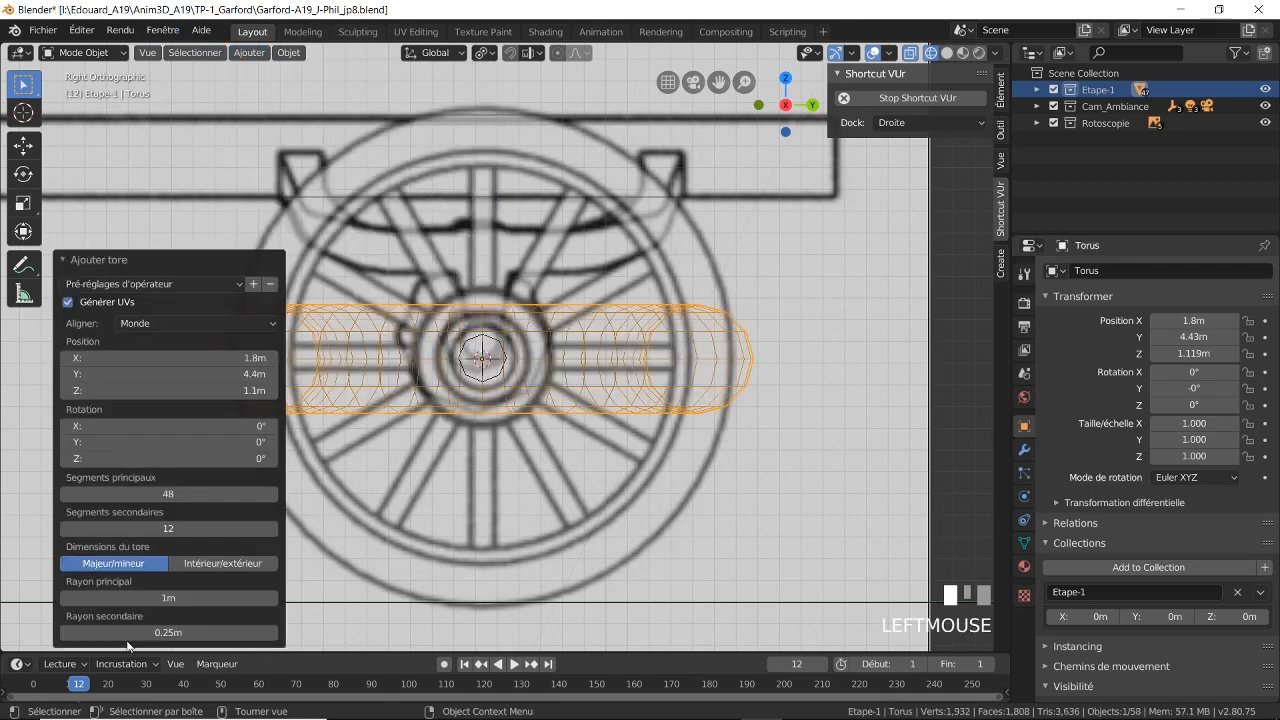
click(175, 449)
text(90)
key(Return)
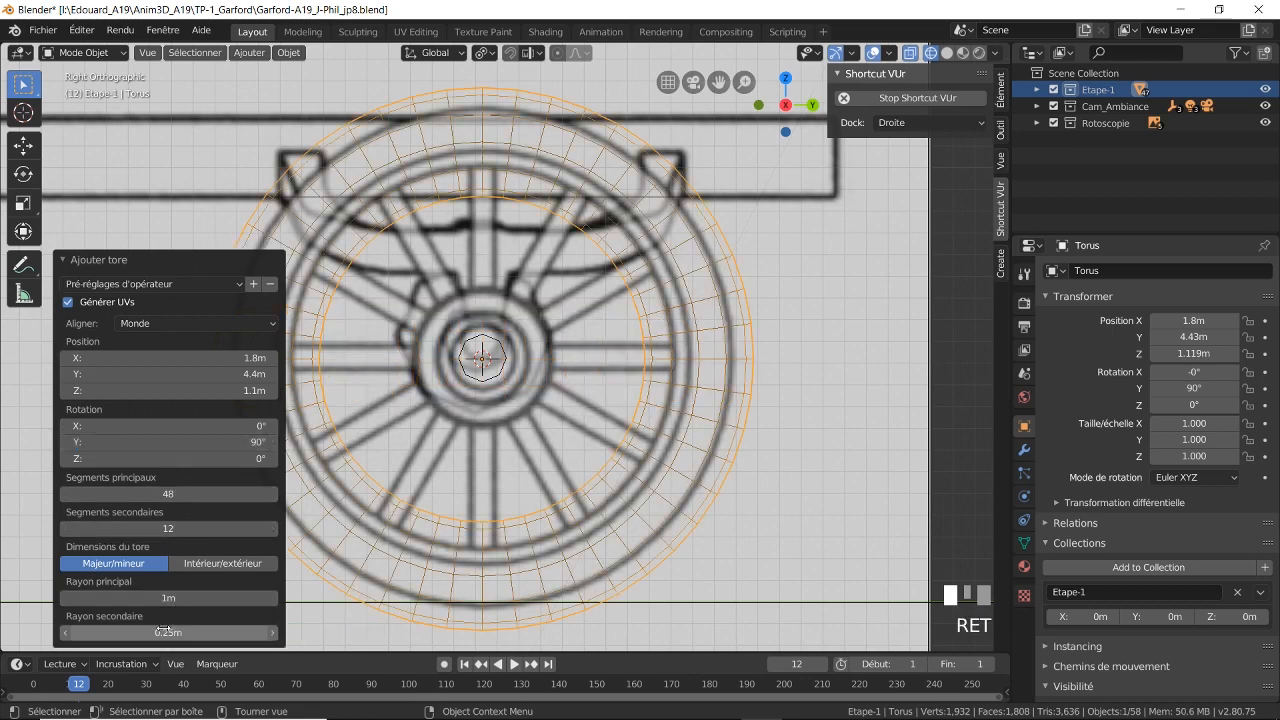
- Fit the torus to the tire outline with a major radius of 1 m and a minor radius of 0.13 m
shift+drag(165, 632, 105, 632)
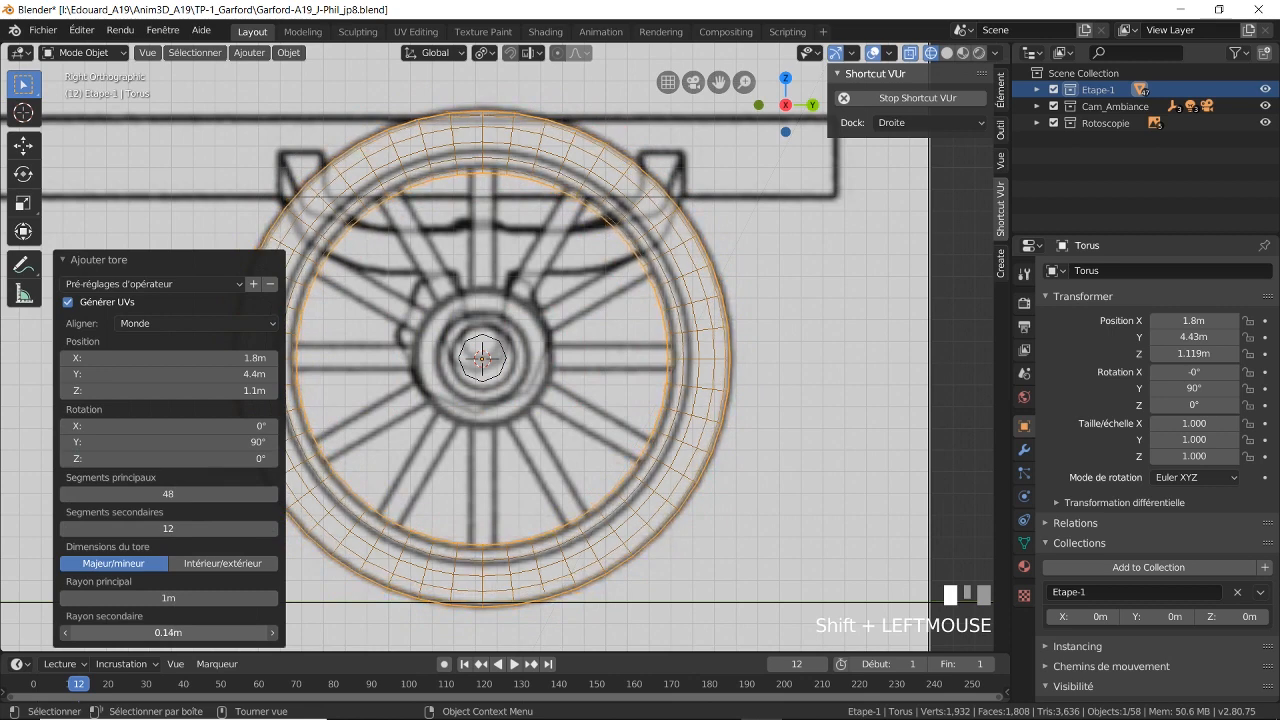
shift+drag(168, 598, 176, 598)
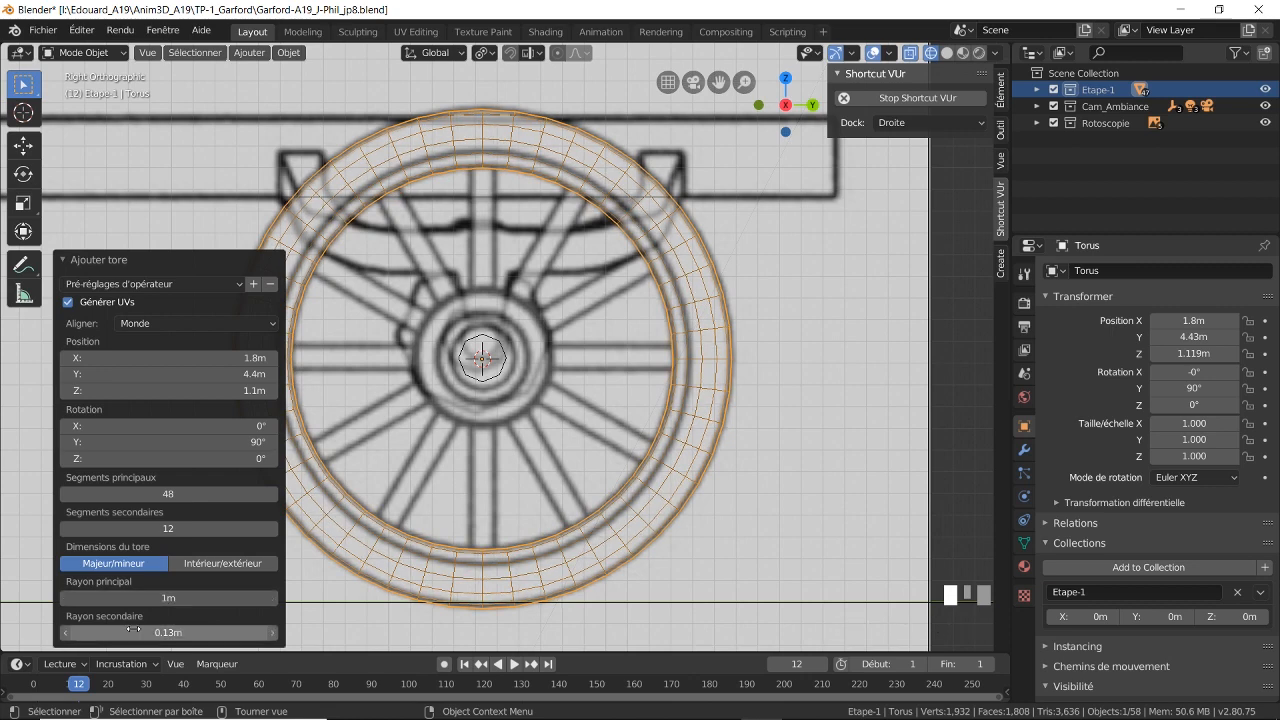
shift+drag(136, 633, 142, 633)
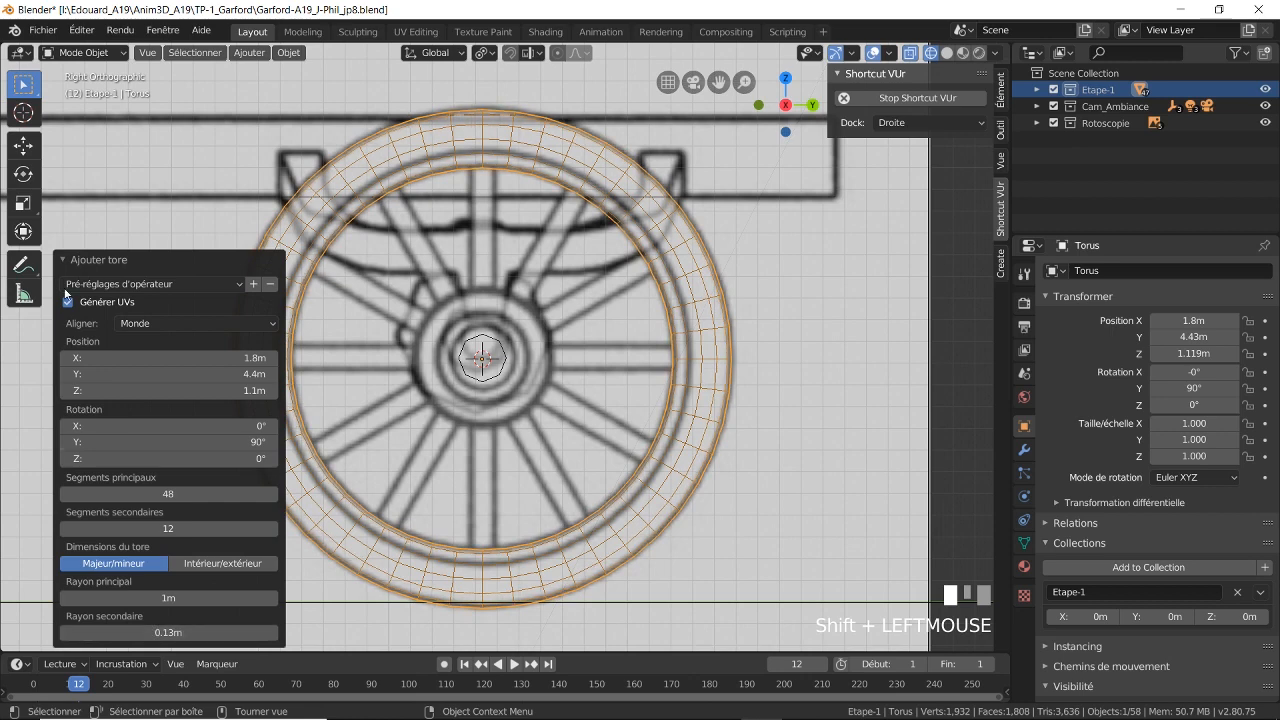
click(62, 261)
- Put the torus in Edit mode, frame it in perspective, and switch the viewport to LookDev shading
click(119, 51)
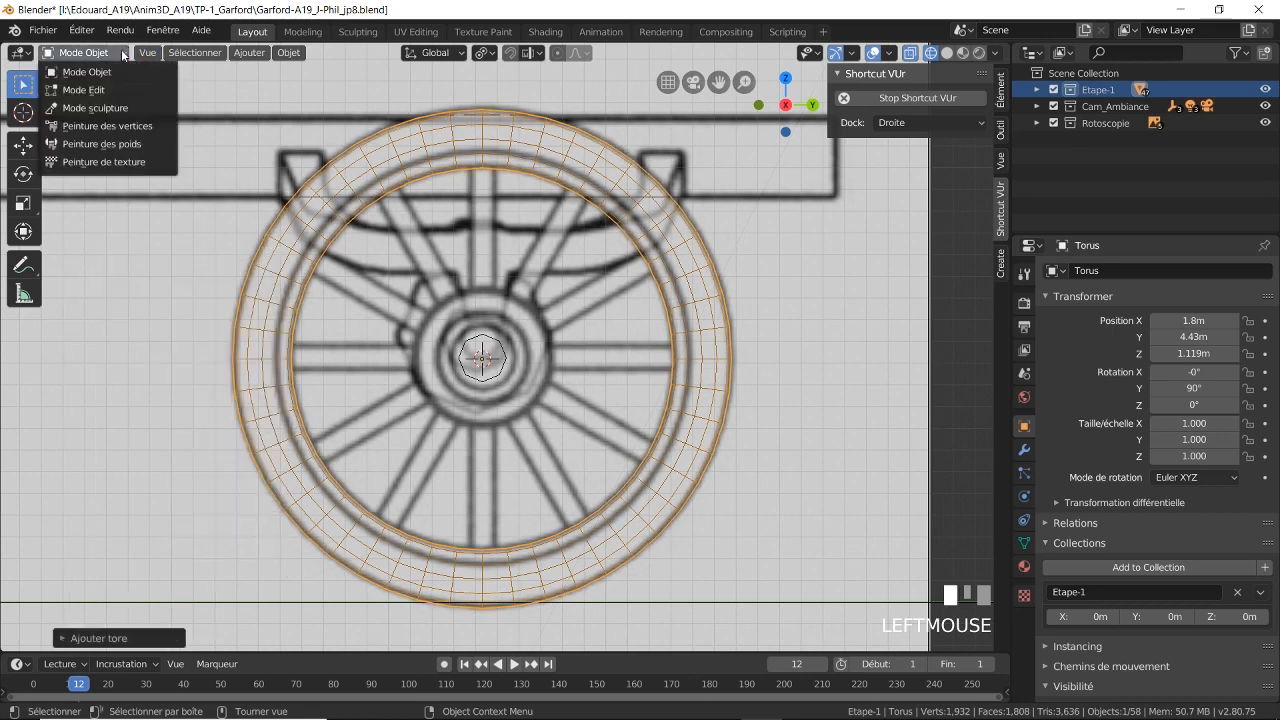
click(96, 90)
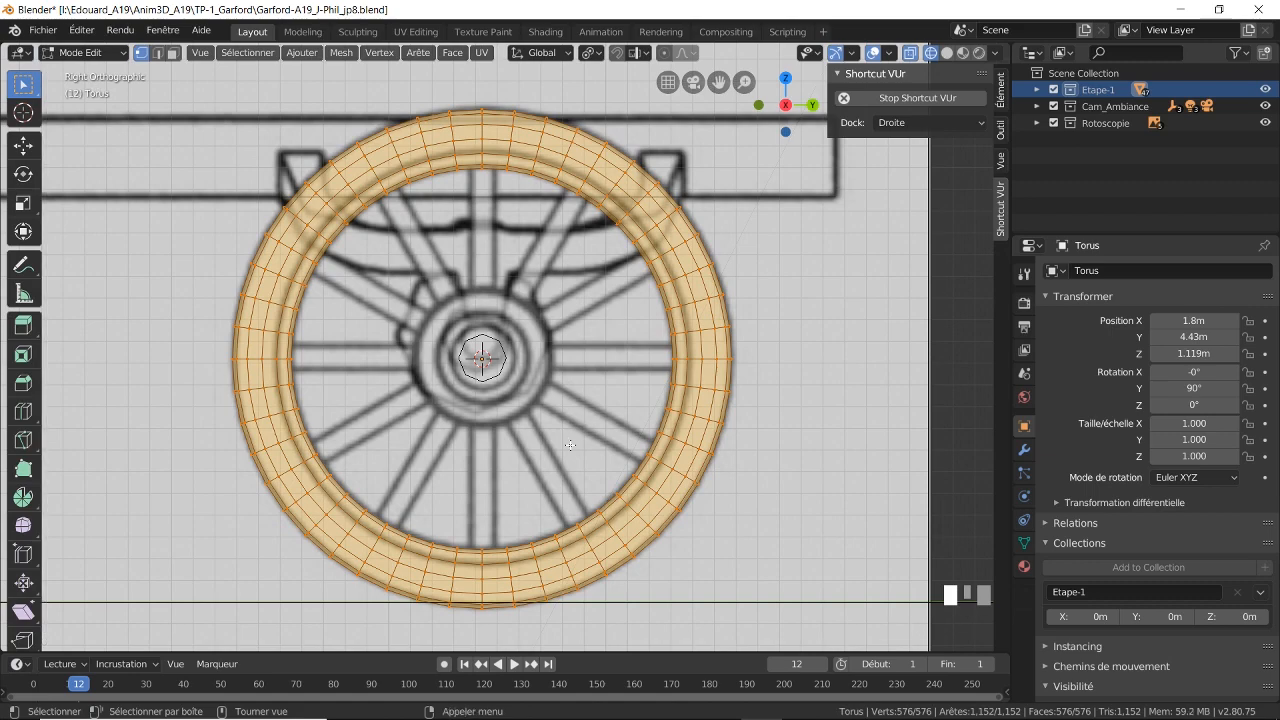
key(KP_Decimal)
middle_drag(570, 449, 649, 454)
scroll(649, 454, up, 5)
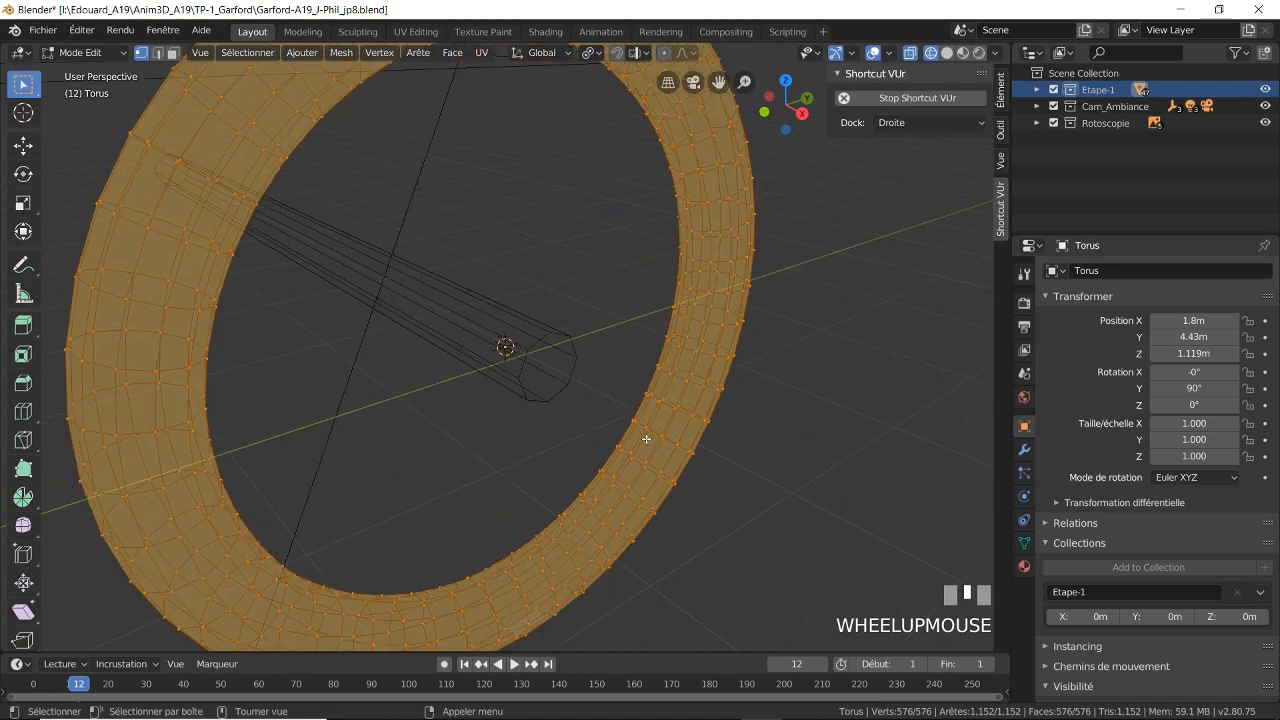
click(966, 52)
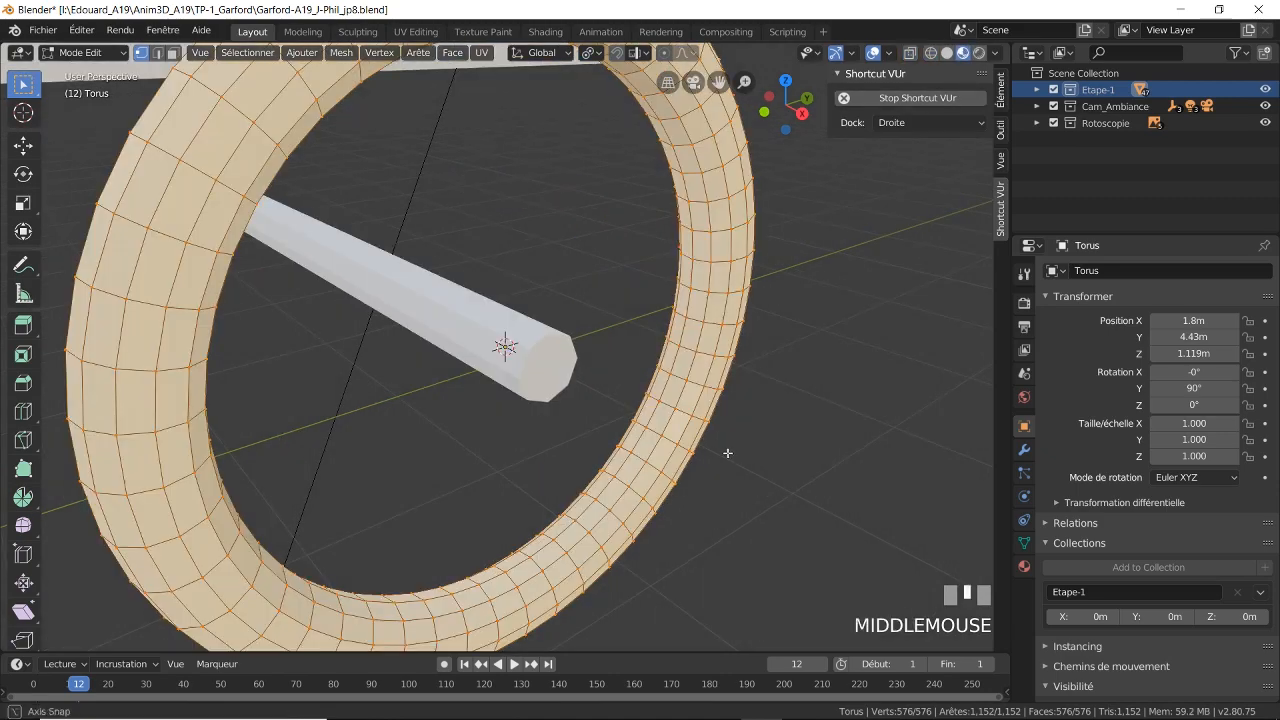
middle_drag(726, 449, 732, 424)
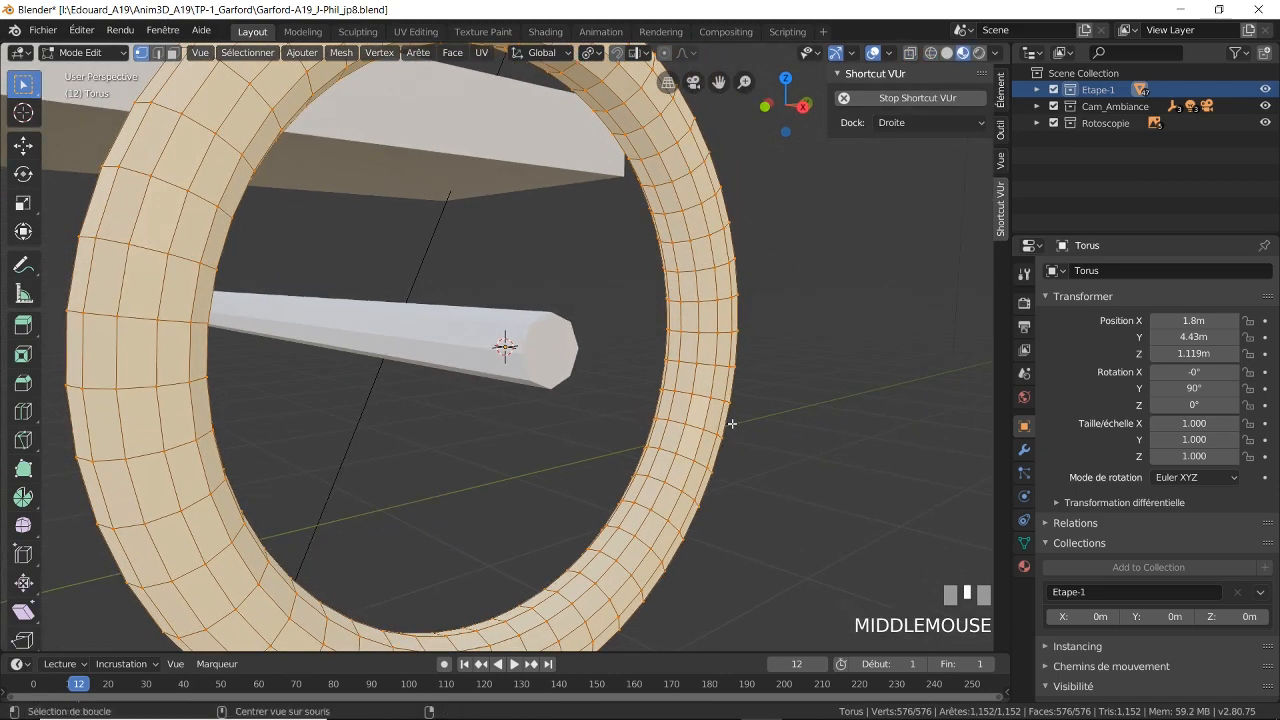
- Clear the selection, switch to edge selection, and select the two edge loops flanking the torus's innermost loop
key(alt+a)
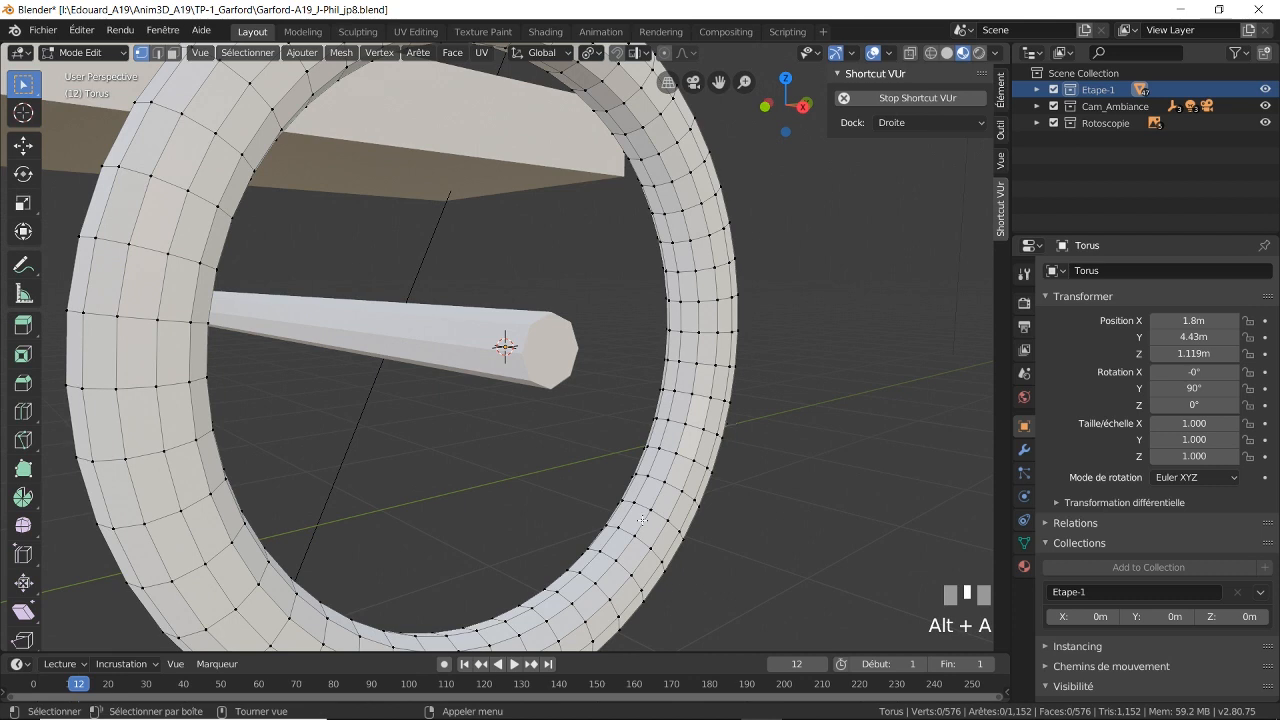
click(157, 53)
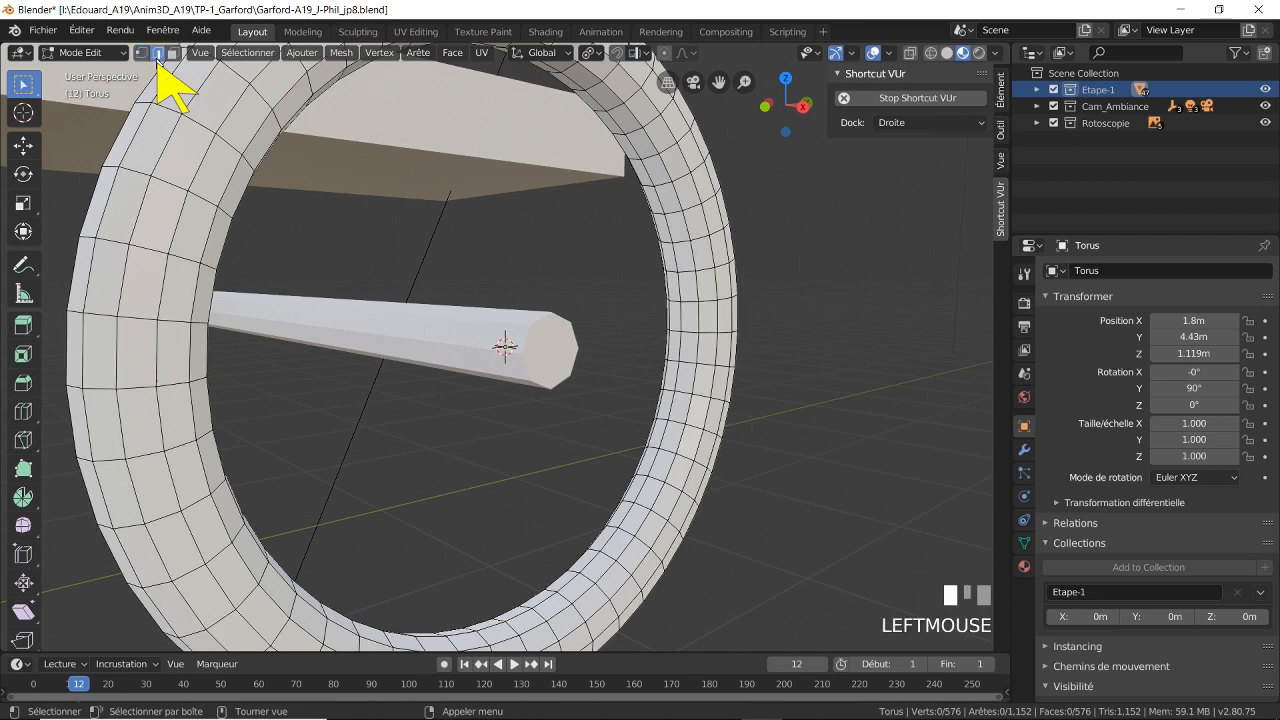
alt+click(643, 527)
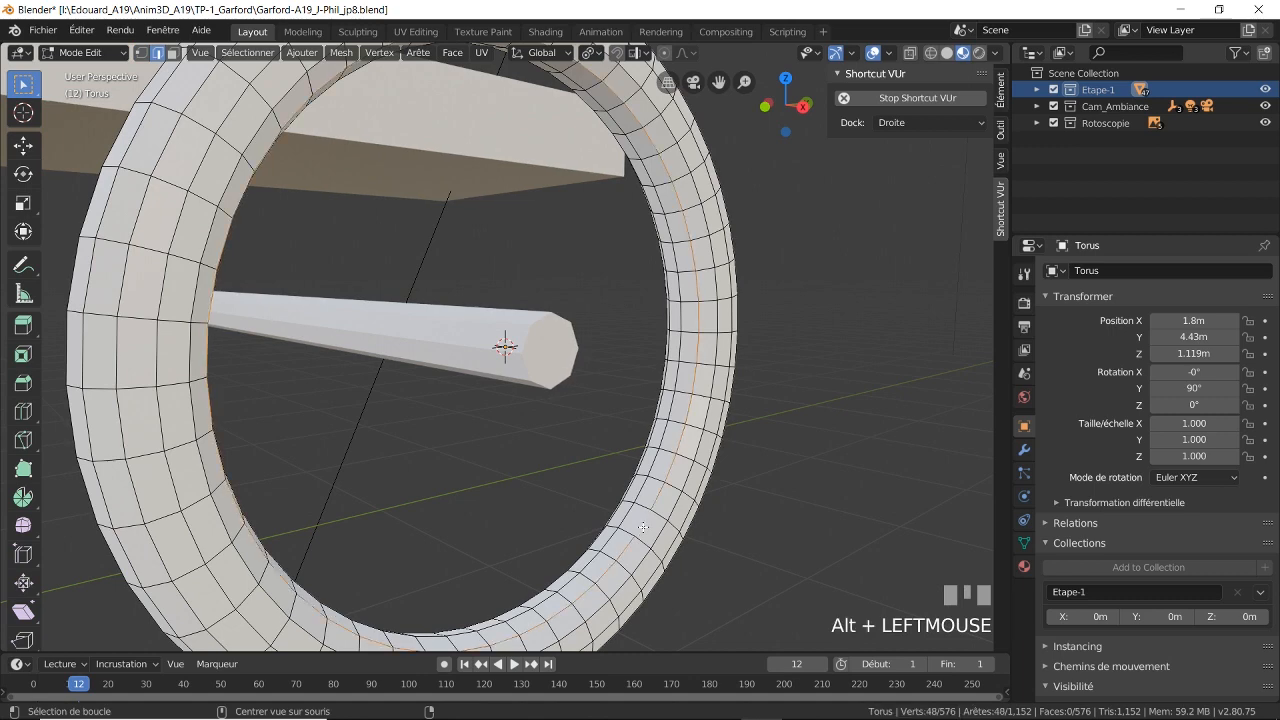
middle_drag(643, 527, 558, 530)
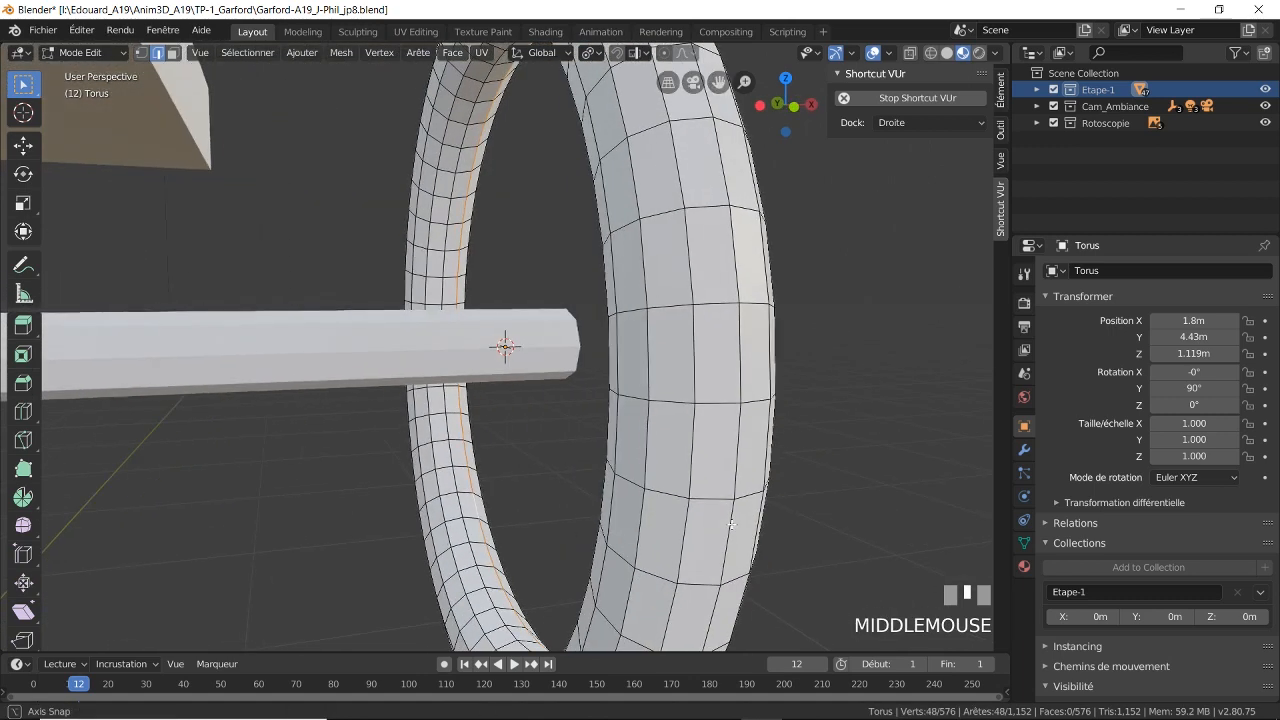
alt+shift+click(431, 541)
middle_drag(804, 516, 606, 273)
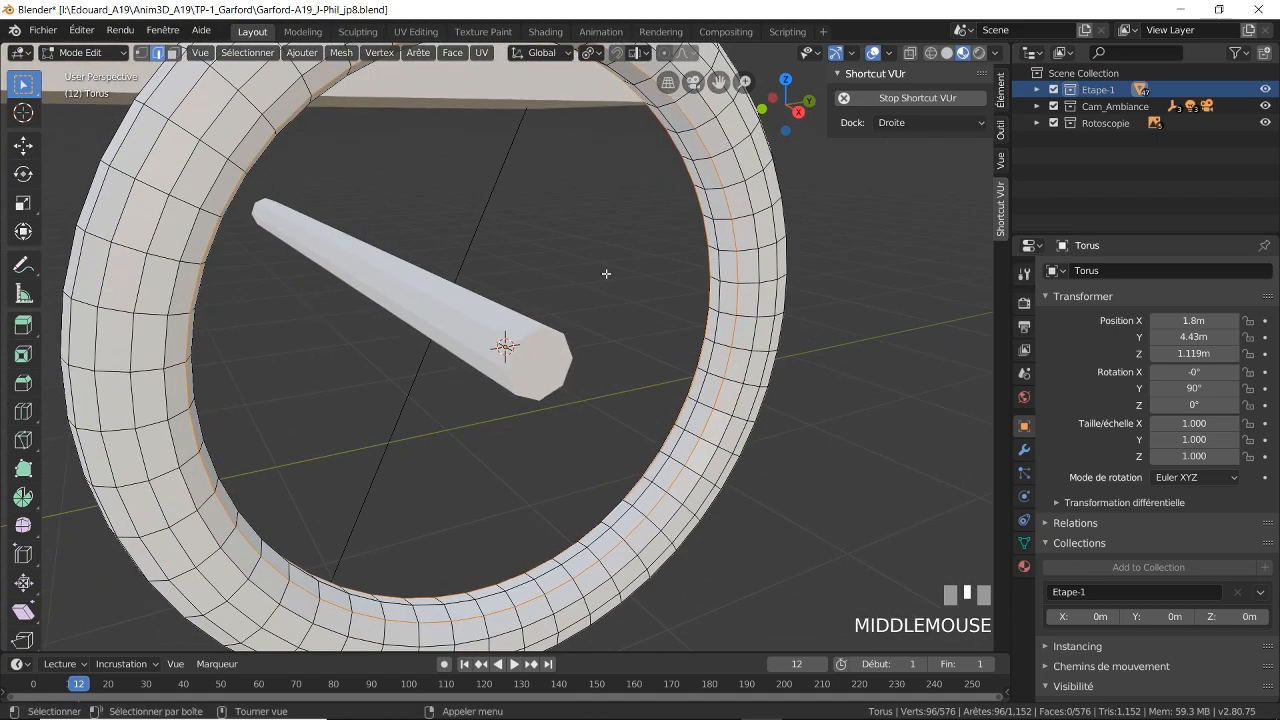
- Set the pivot point to the bounding box center and shrink the two selected loops slightly on Y and Z, excluding X
click(596, 55)
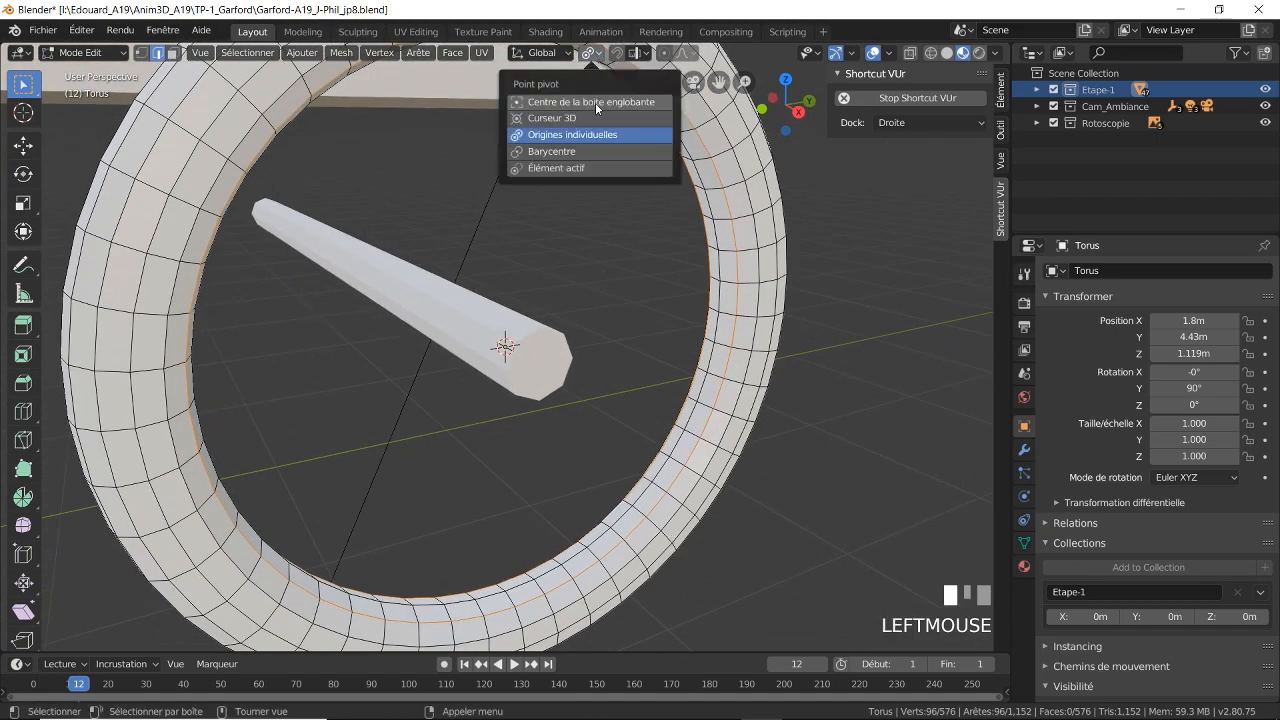
click(596, 101)
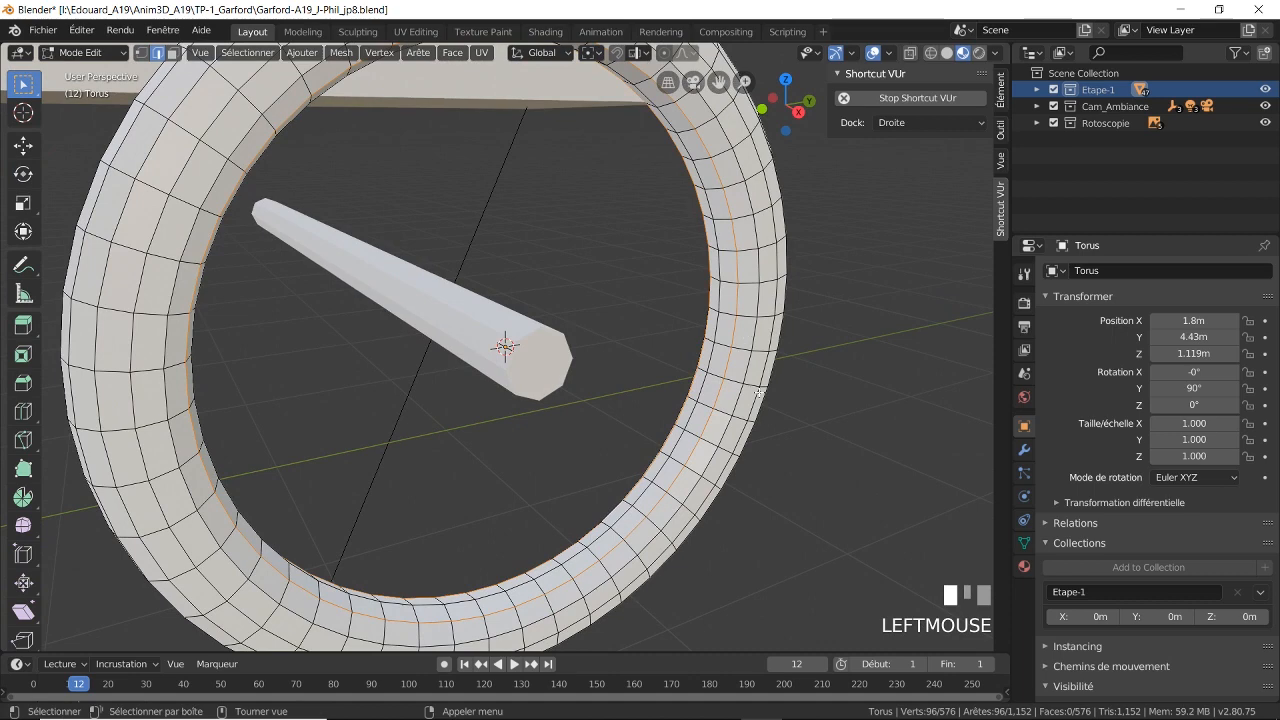
key(s)
key(shift+x)
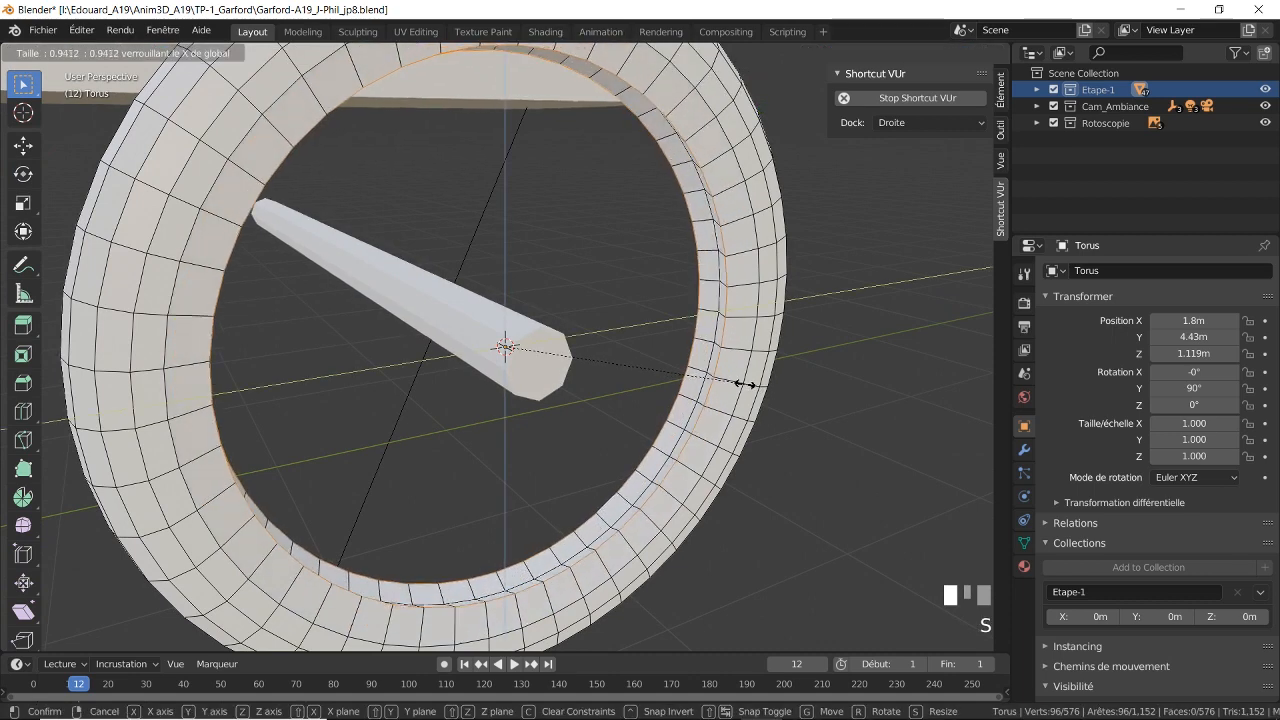
click(741, 381)
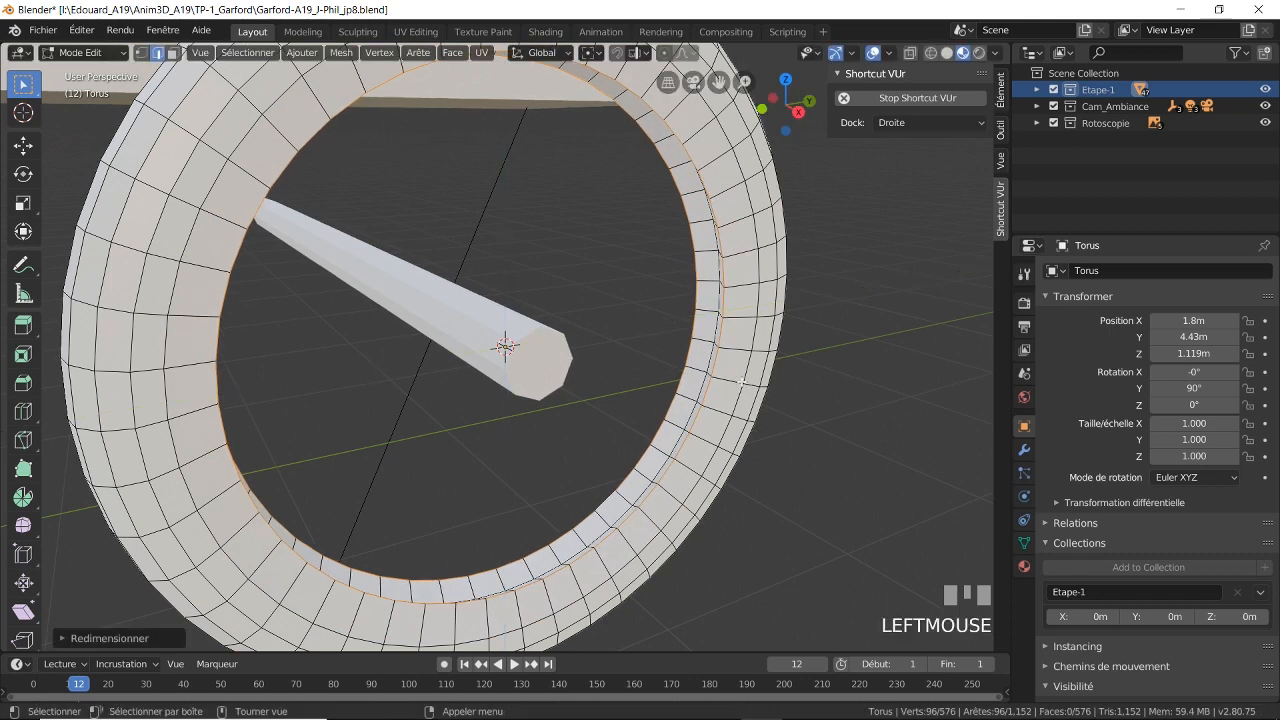
- Scale the two selected inner loops closer together along the global X axis
key(s)
key(x)
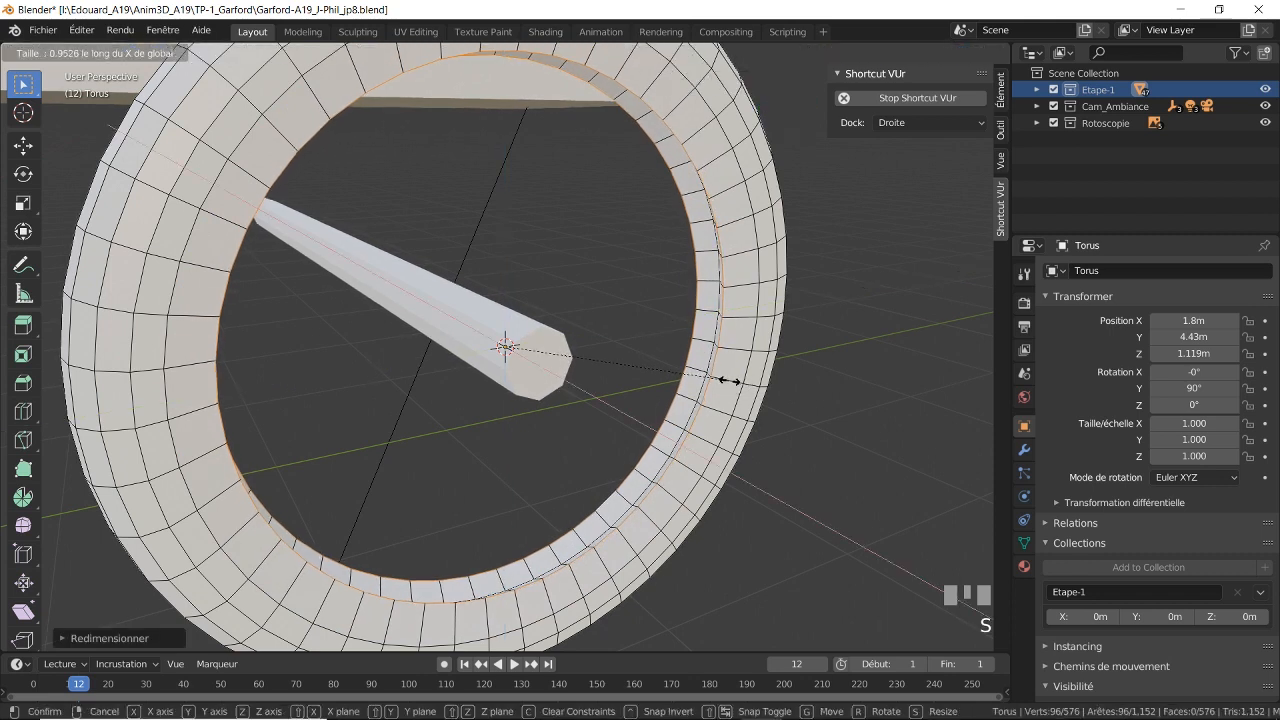
click(697, 377)
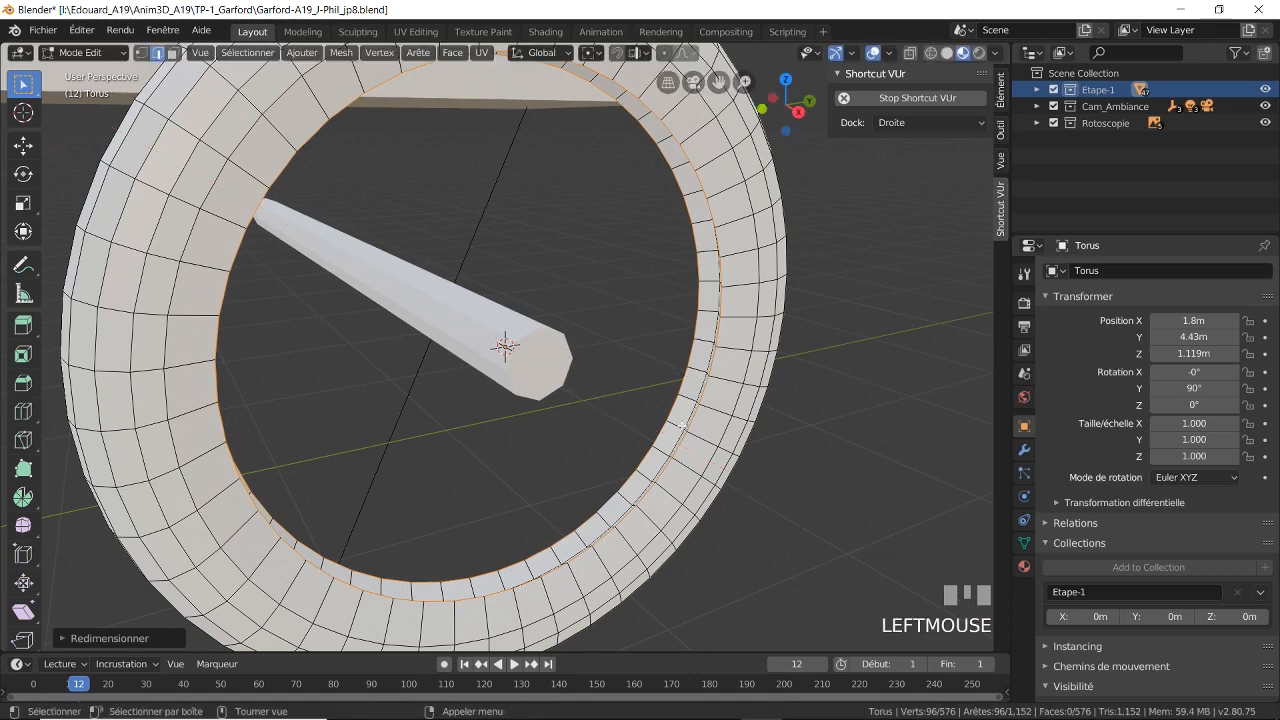
middle_drag(681, 427, 717, 435)
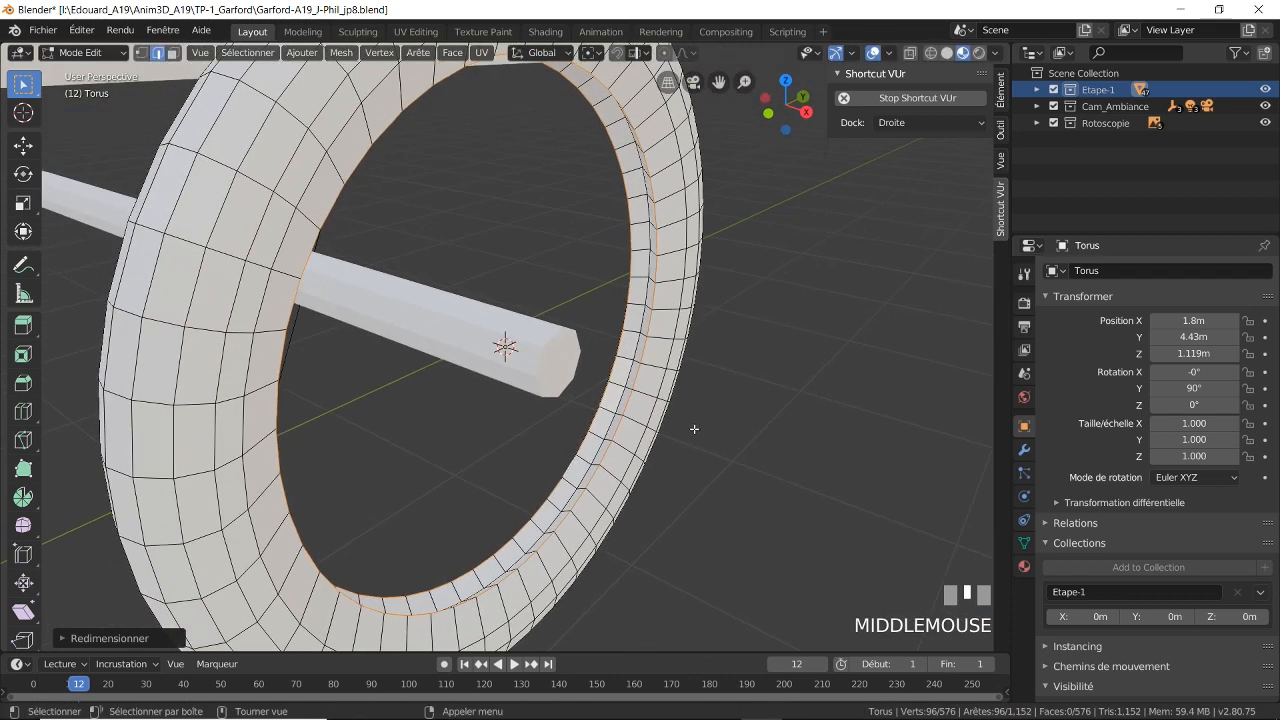
- Select only the innermost middle edge loop and scale it to about 0.94 on Y and Z, excluding X, in right view
key(alt+a)
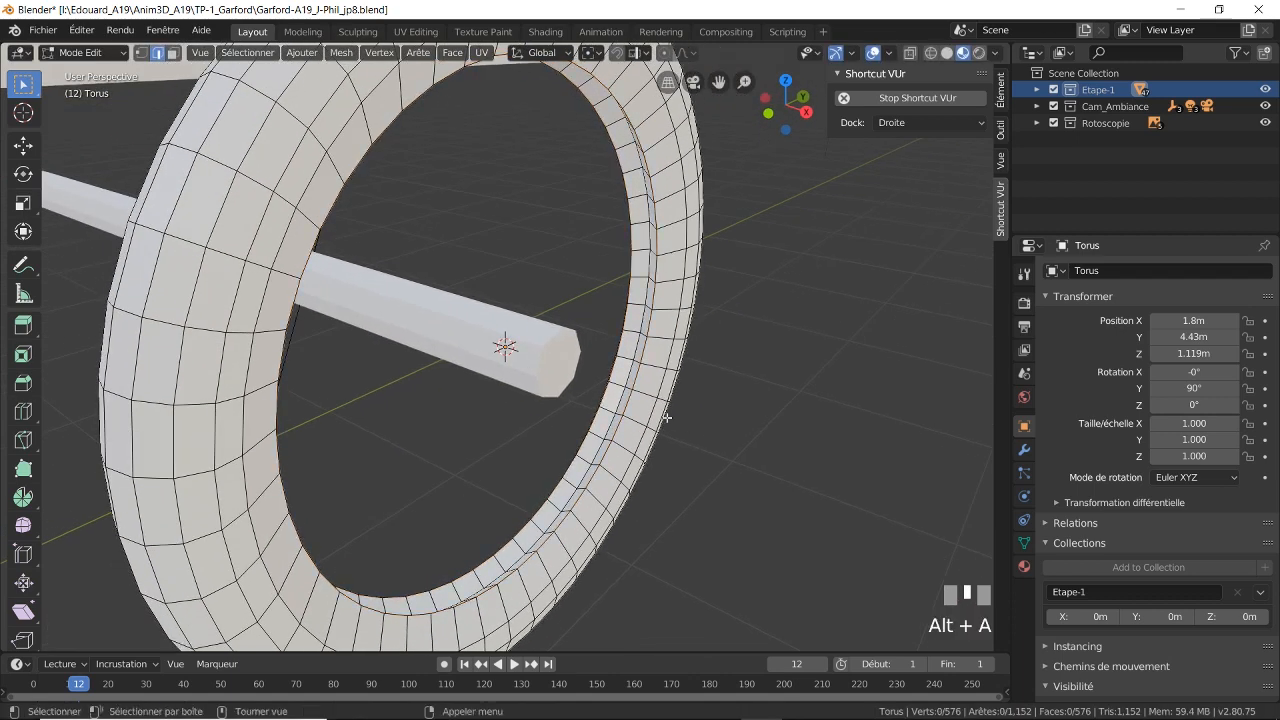
alt+click(617, 401)
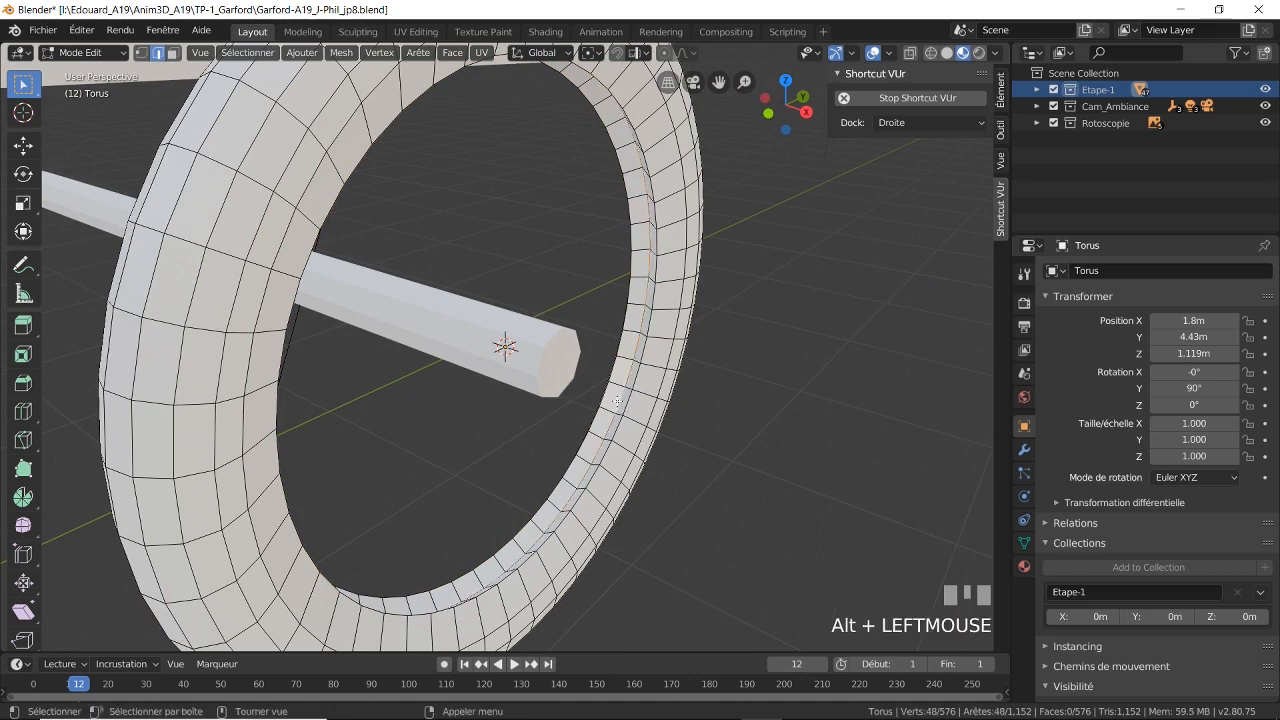
key(KP_3)
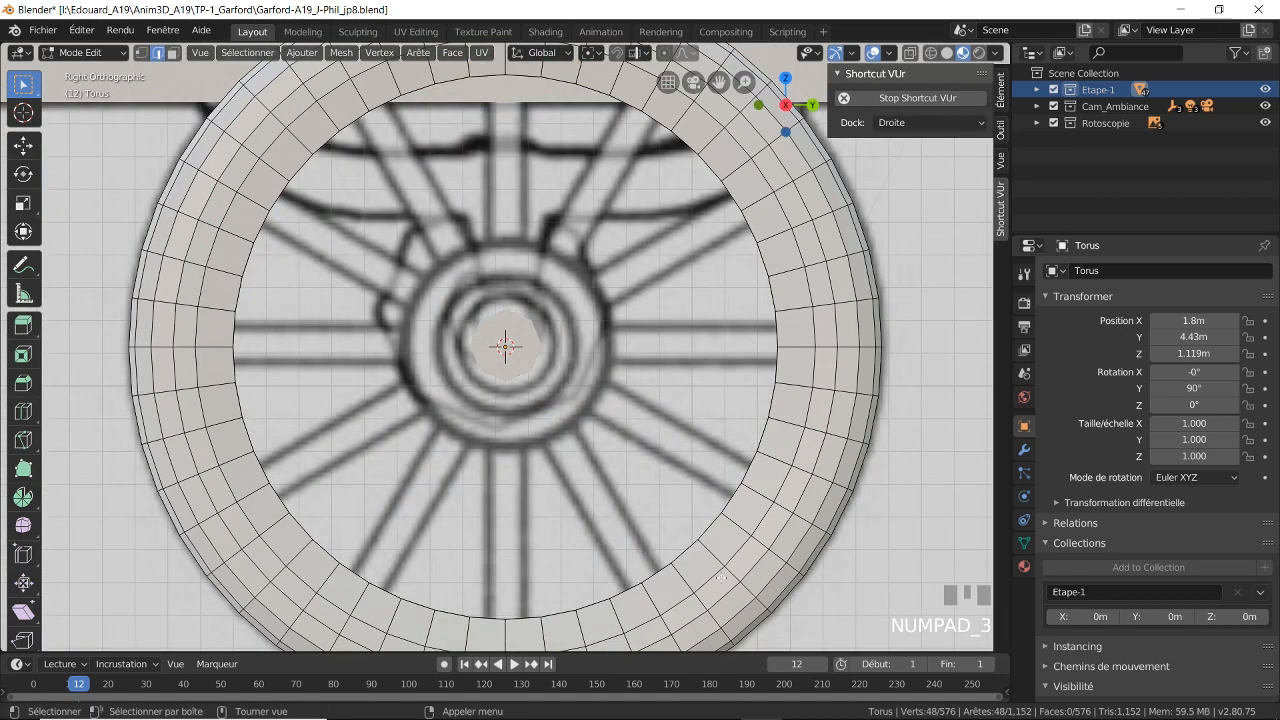
key(s)
key(shift+x)
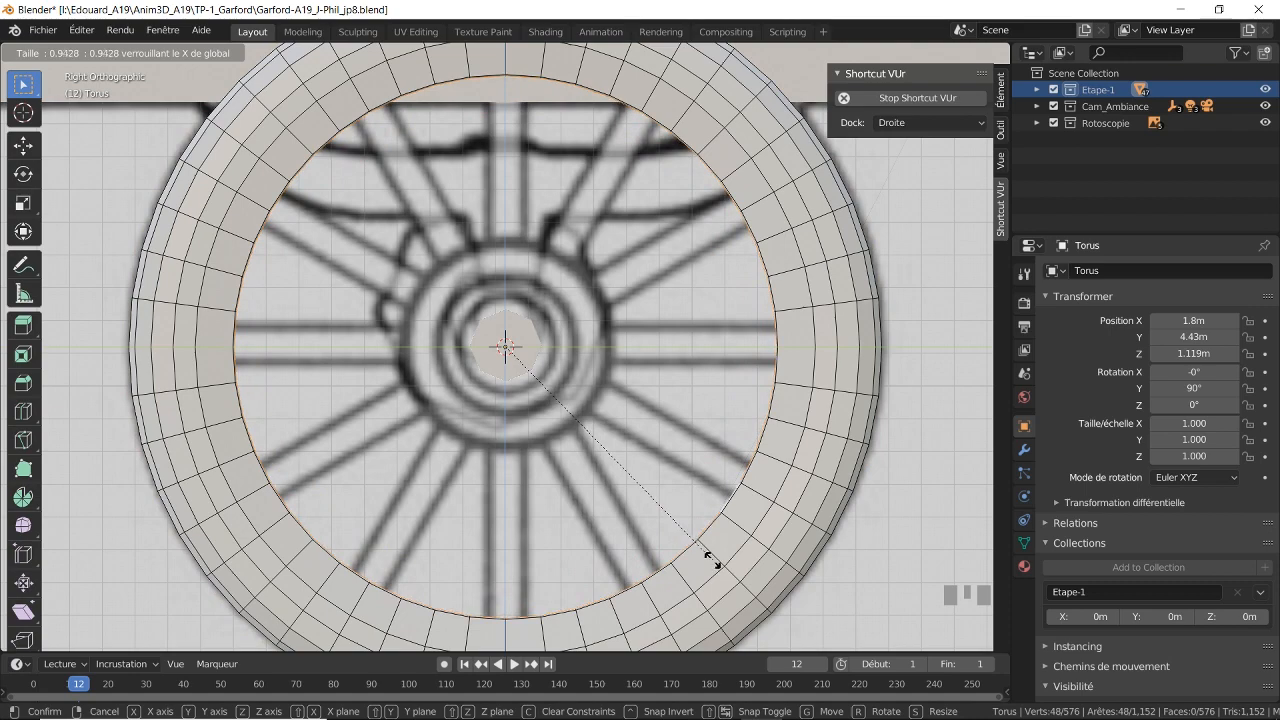
click(711, 561)
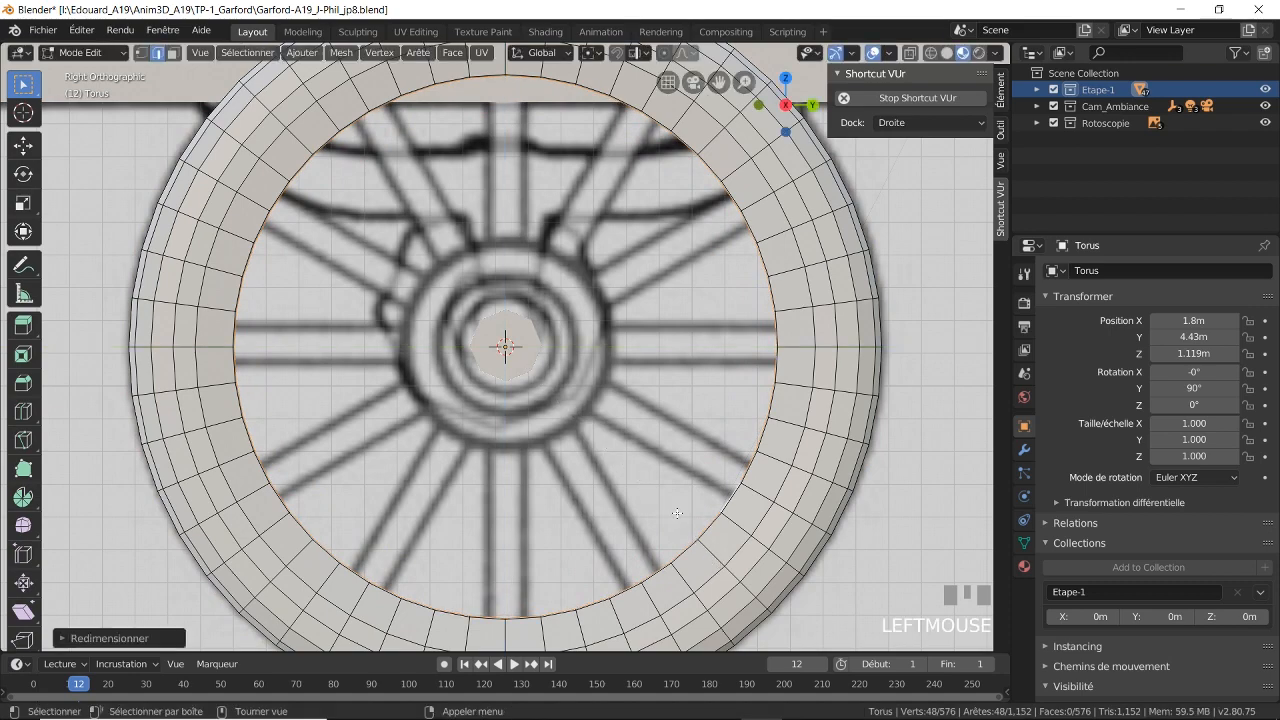
middle_drag(677, 513, 698, 548)
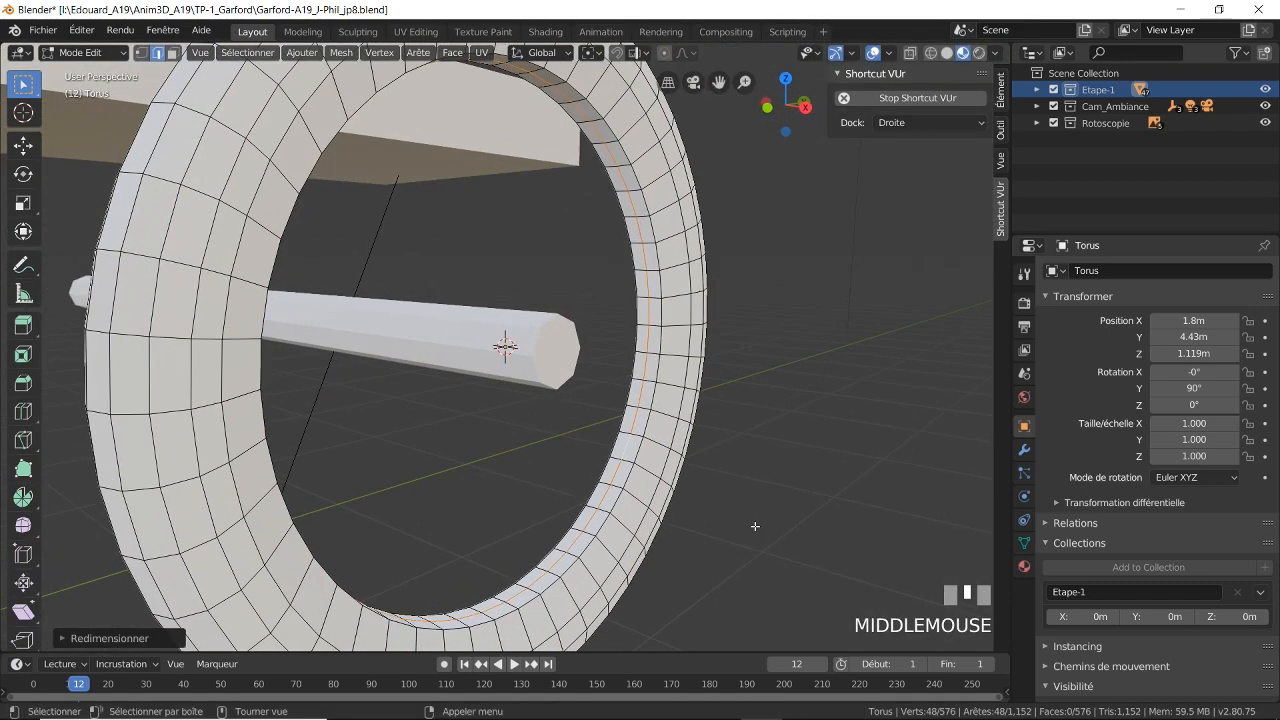
- Select one sidewall edge loop on each side of the tire and scale the pair closer together along X
alt+click(646, 519)
middle_drag(531, 531, 511, 560)
alt+shift+click(422, 553)
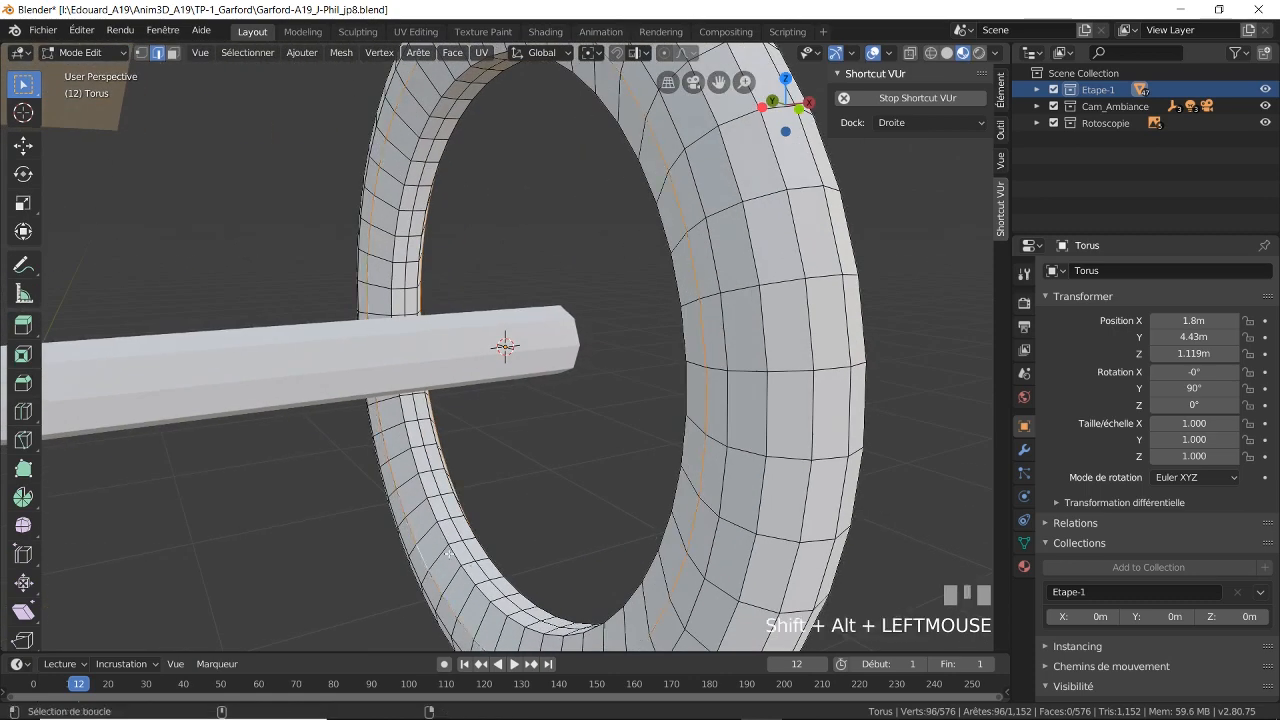
middle_drag(422, 553, 533, 522)
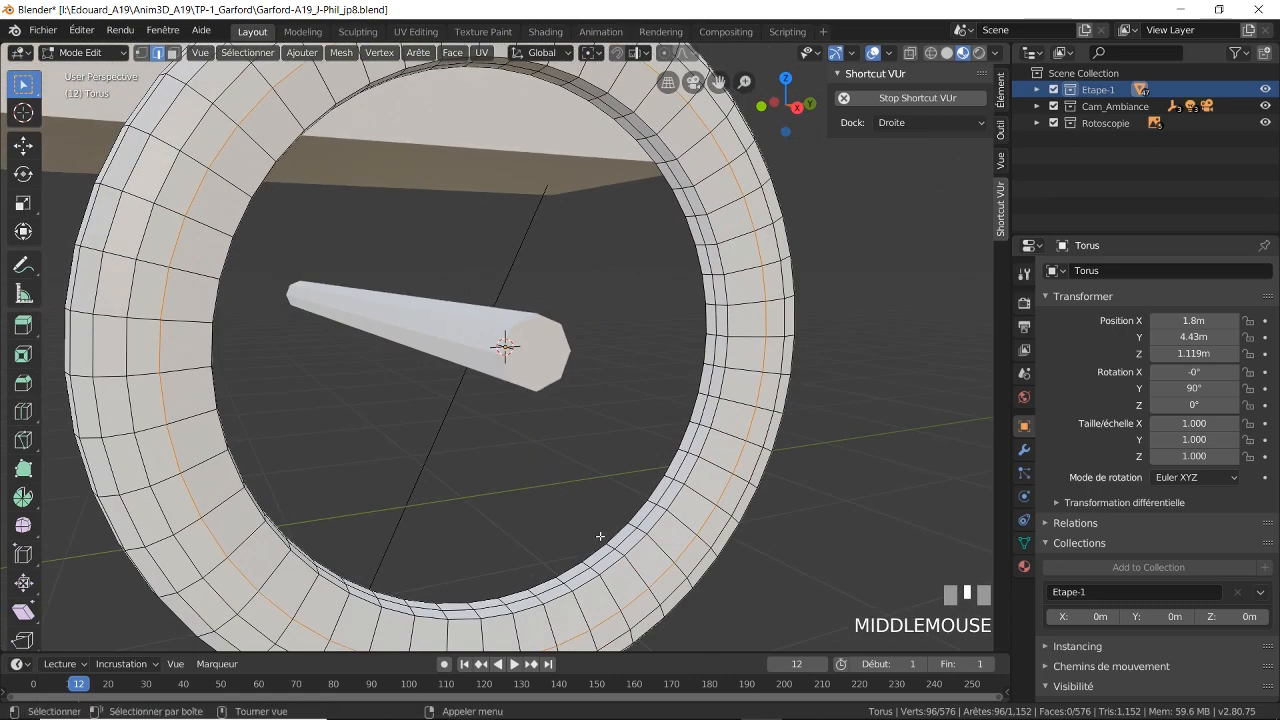
key(s)
key(x)
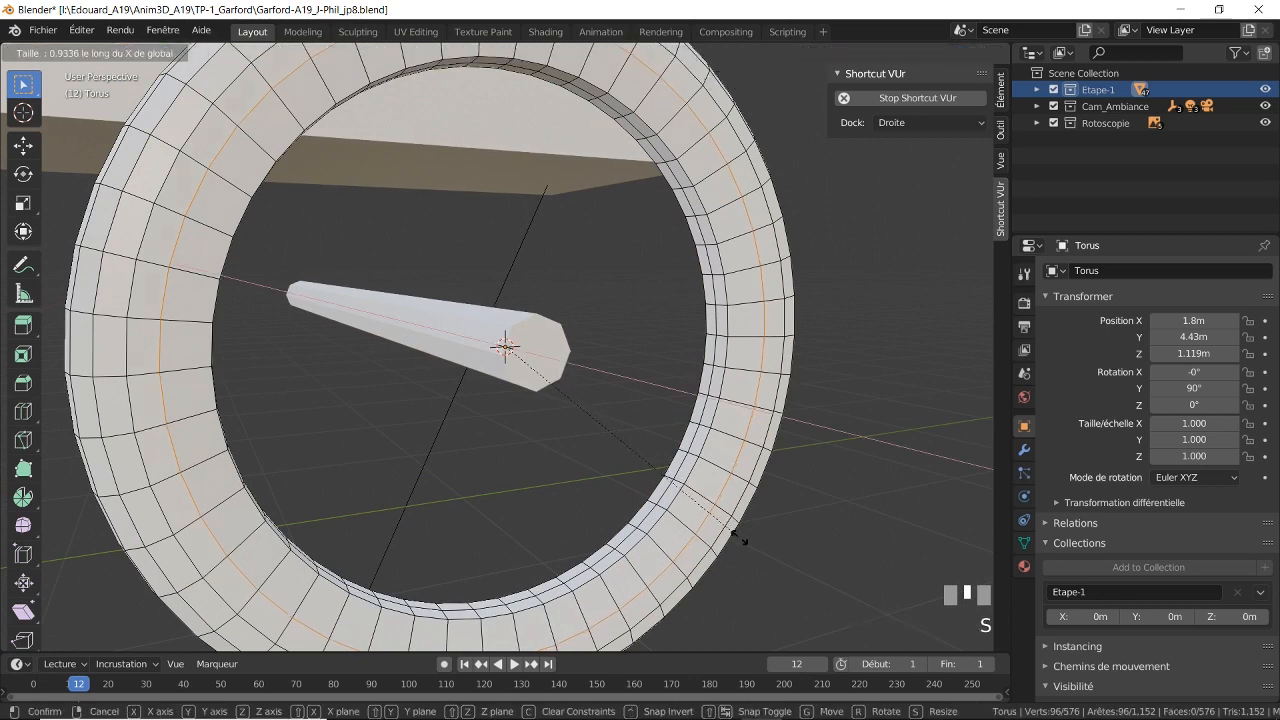
click(720, 530)
- Scale the two selected sidewall loops to about 0.96 on Y and Z, excluding X
key(s)
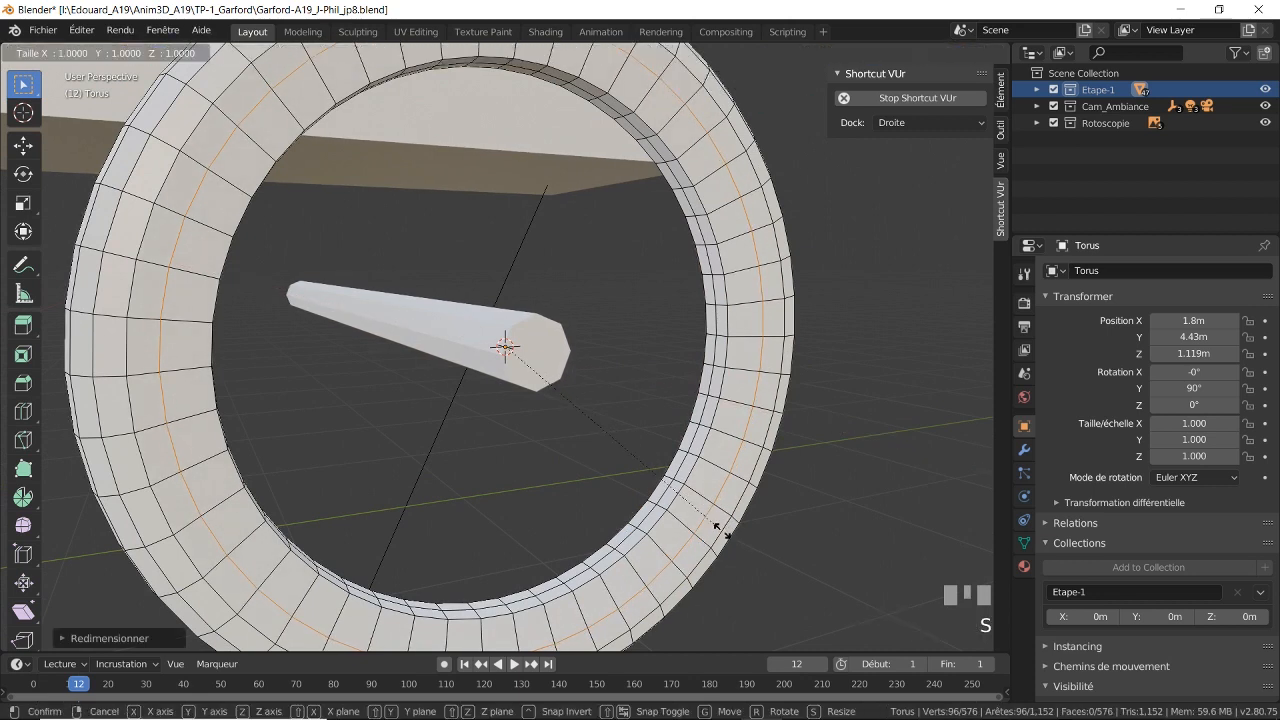
key(shift+x)
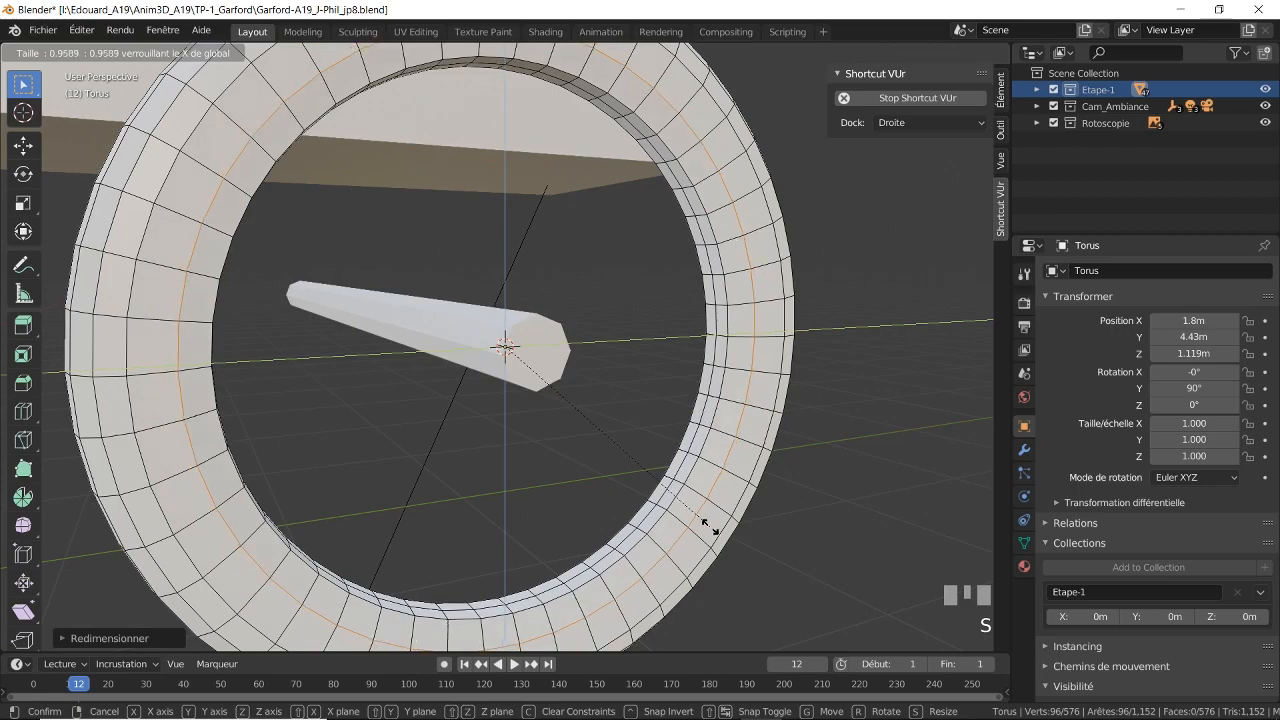
click(709, 523)
middle_drag(709, 523, 745, 485)
scroll(777, 497, down, 1)
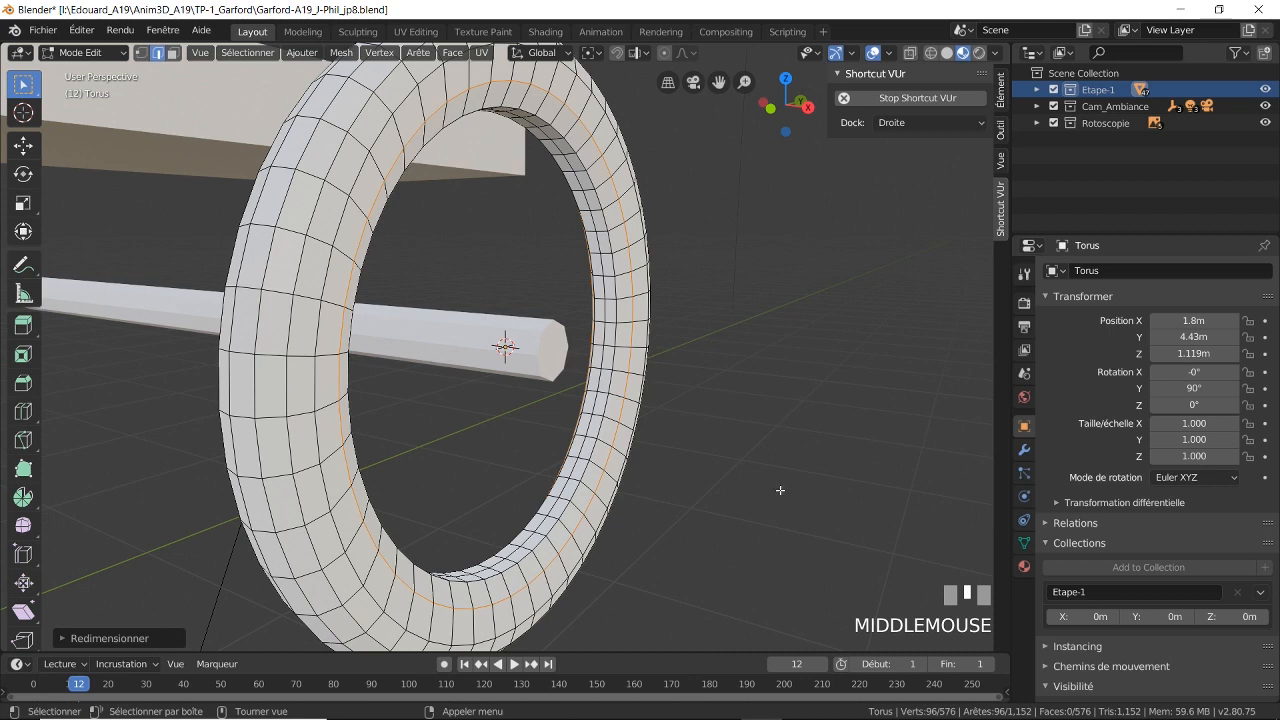
- Select the whole tire mesh and widen it along the global X axis
key(a)
key(s)
key(x)
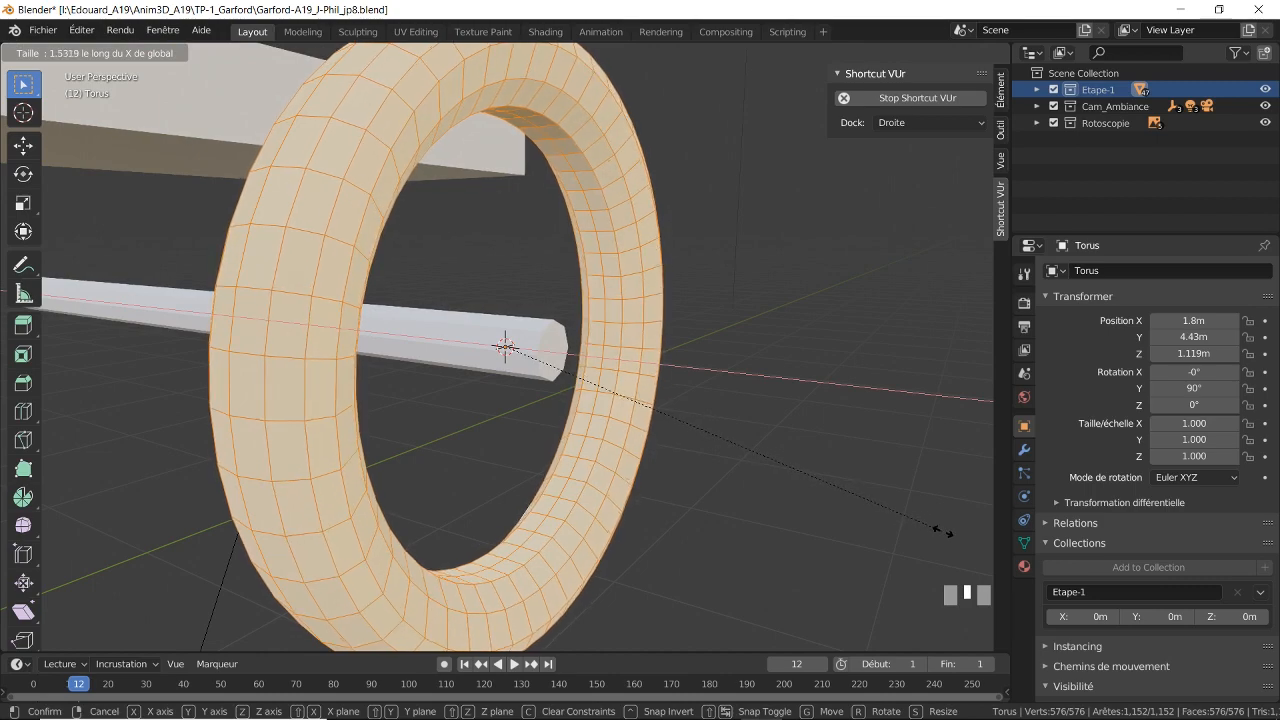
click(880, 524)
- In face mode, select seven evenly spaced 2×2 face blocks on the lower inner rim, leaving two face columns between blocks
middle_drag(814, 508, 537, 546)
scroll(560, 534, up, 2)
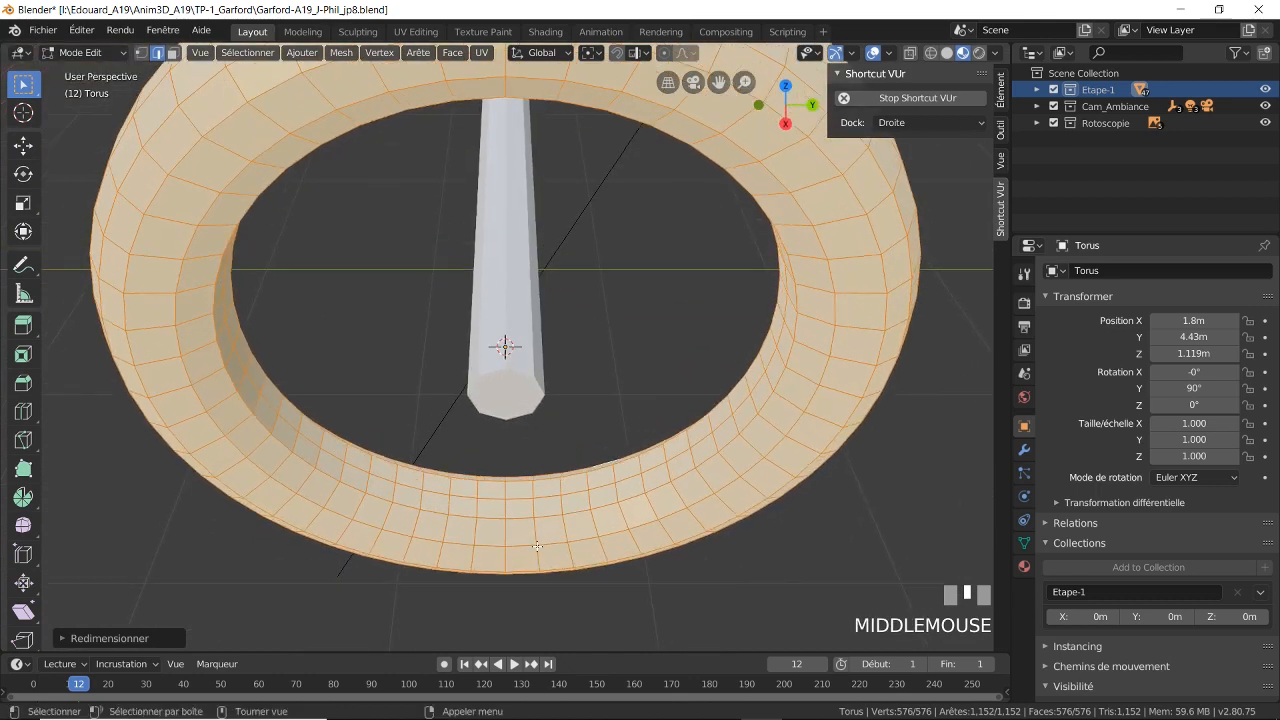
key(alt+a)
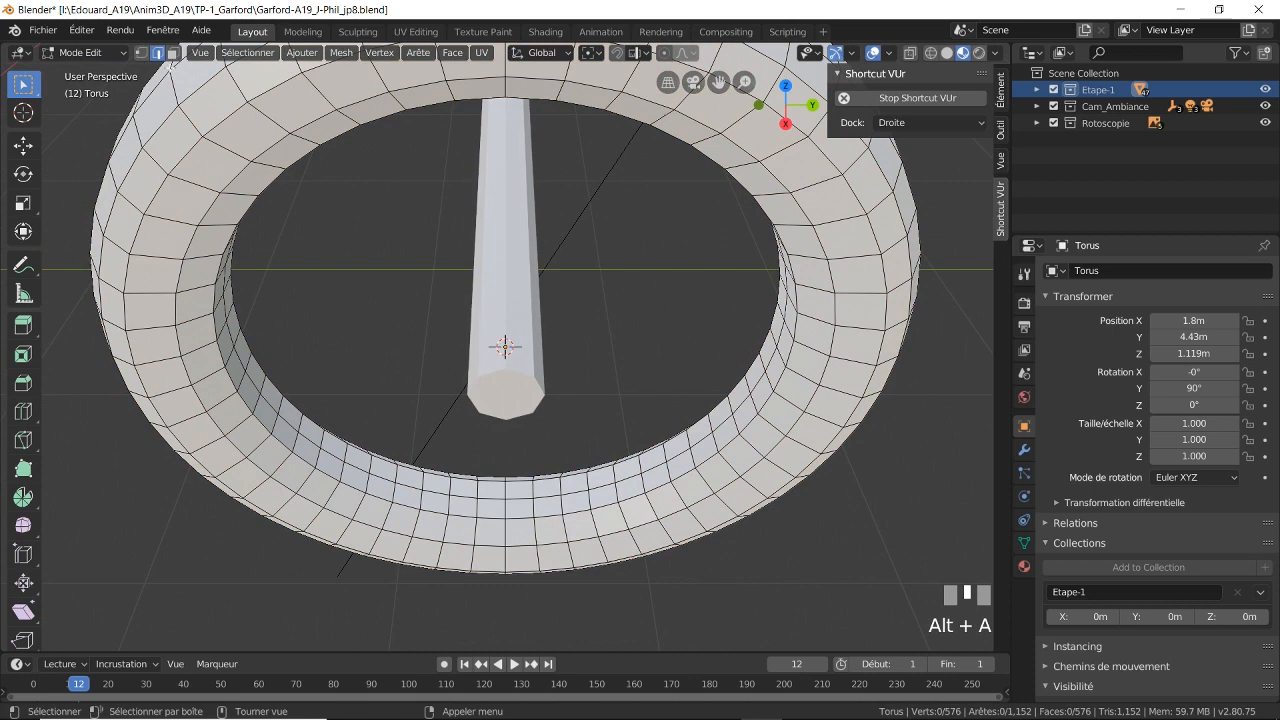
click(173, 53)
key(c)
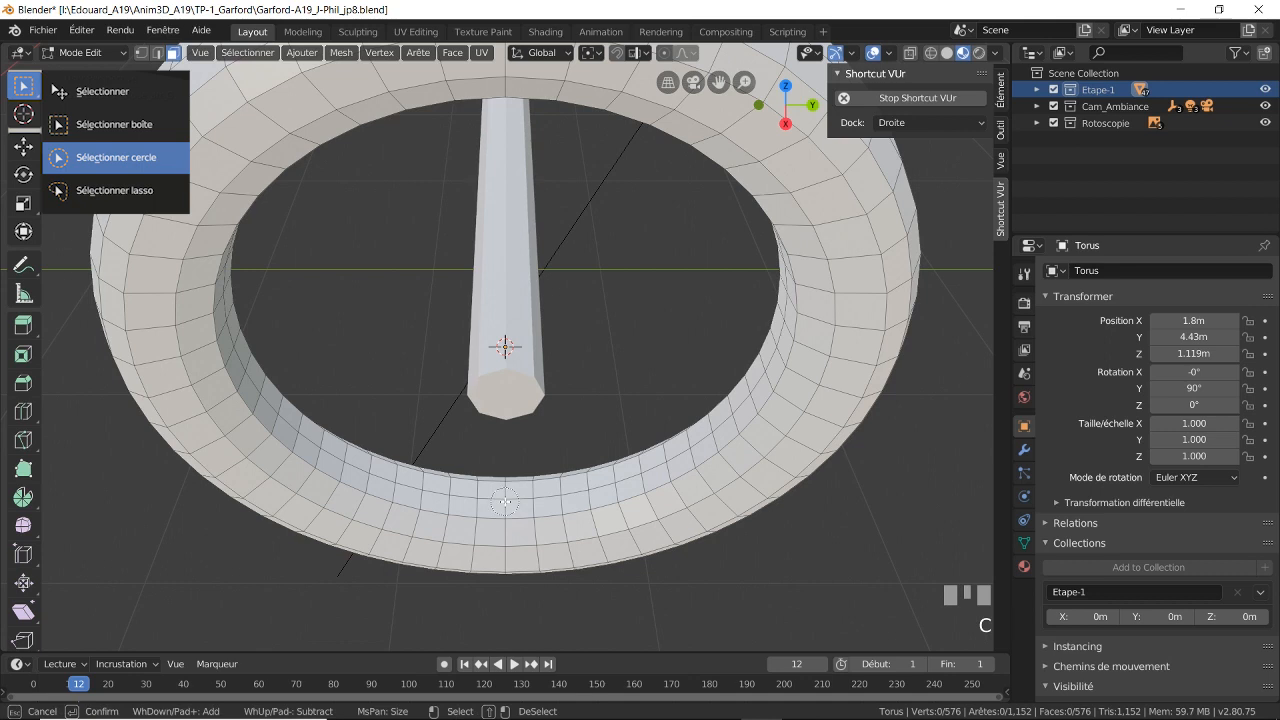
click(505, 502)
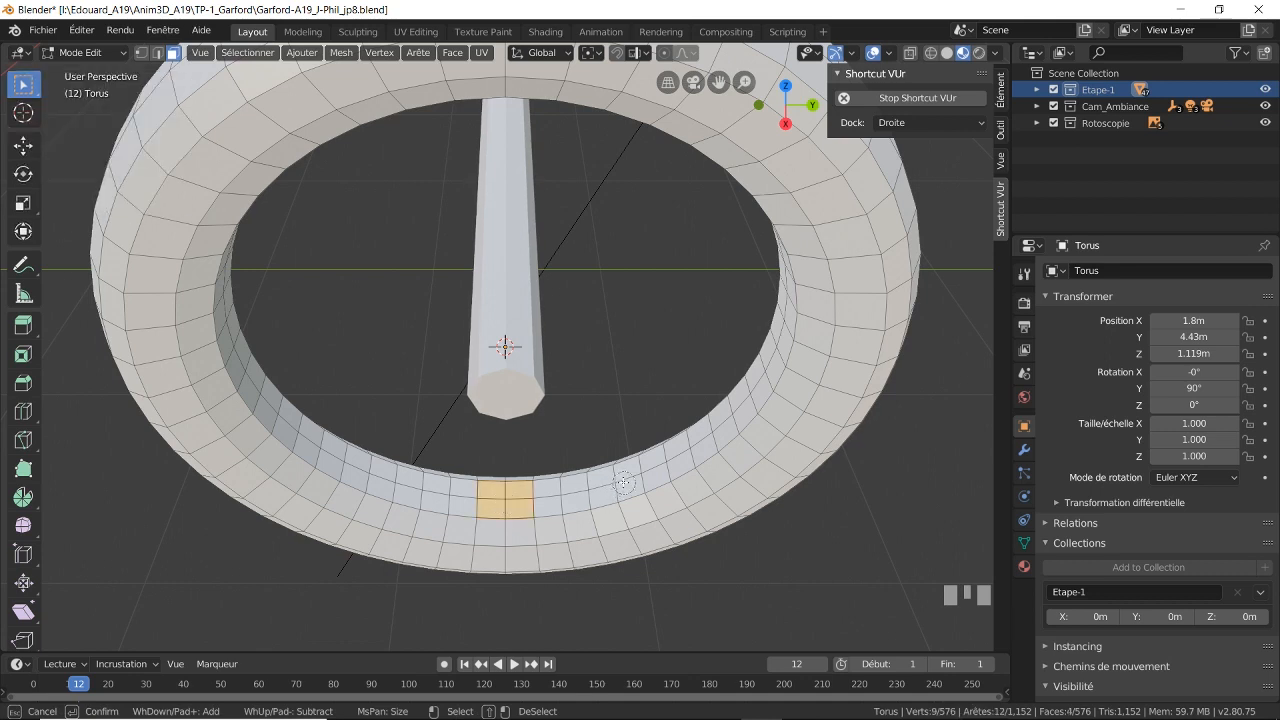
click(616, 482)
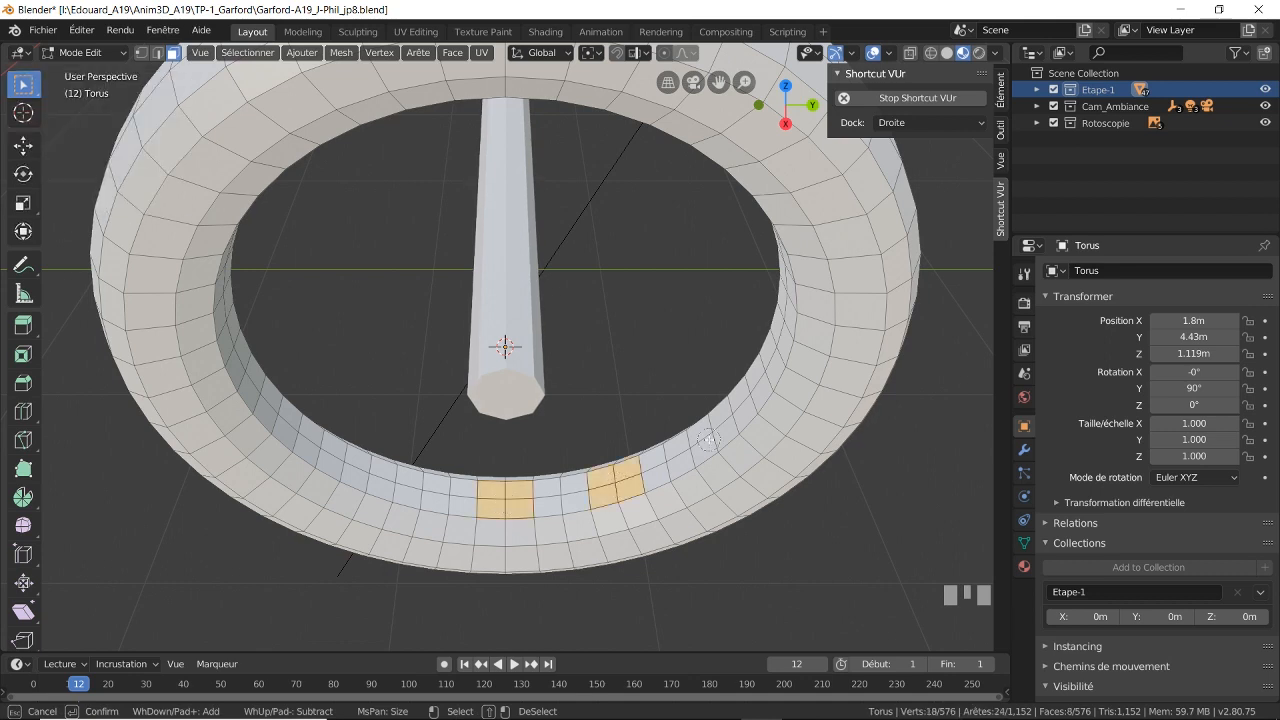
click(711, 430)
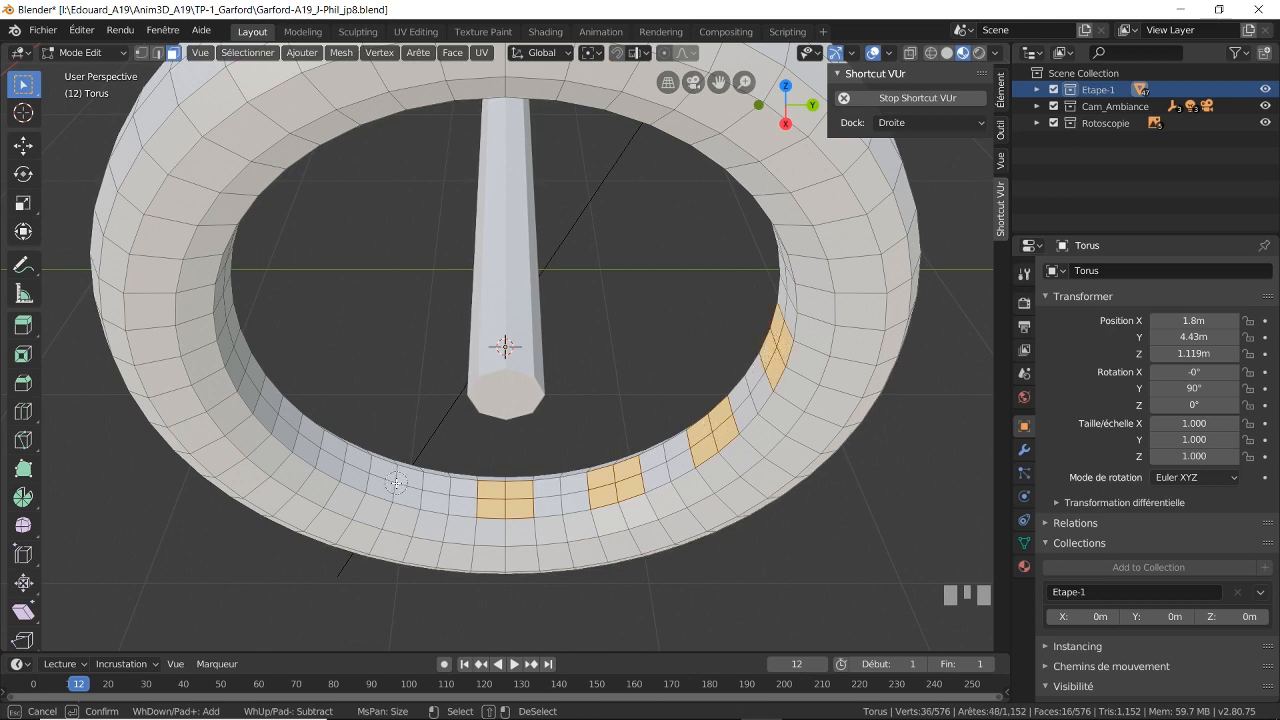
click(299, 431)
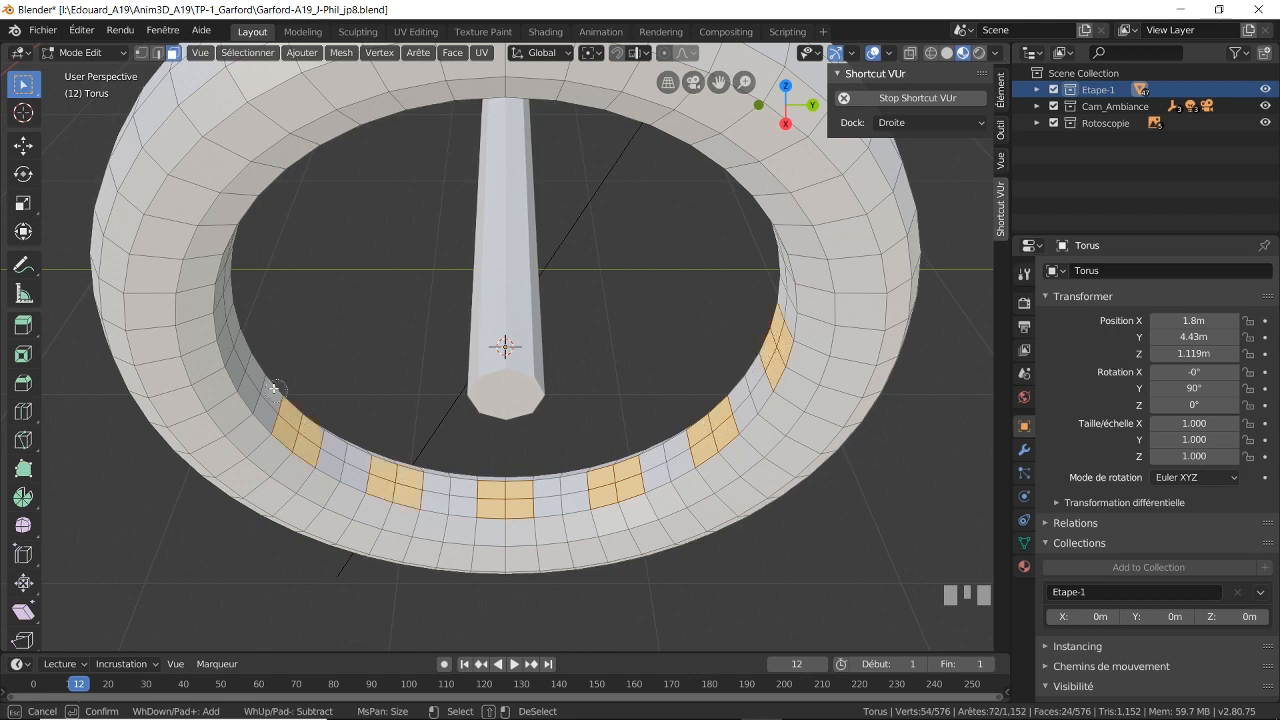
click(235, 346)
key(Escape)
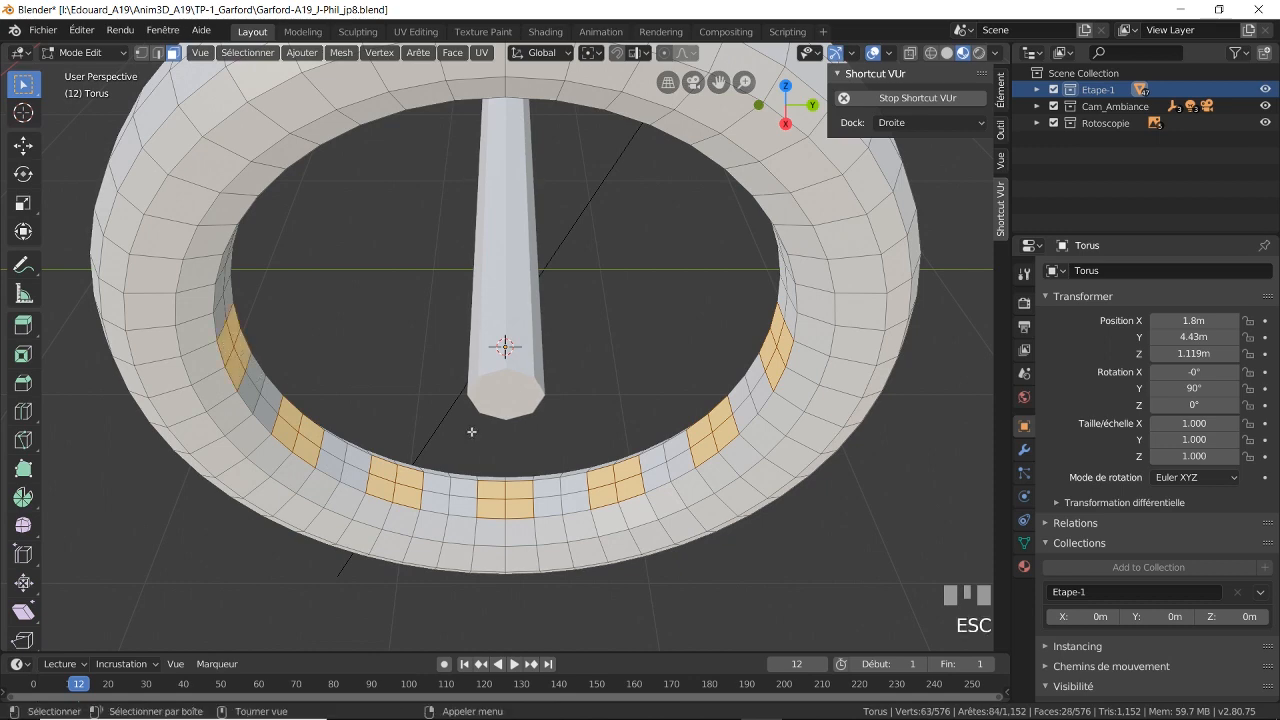
- Add five more 2×2 face blocks on the upper inner rim to the selection, keeping the same two-column spacing
middle_drag(590, 510, 657, 412)
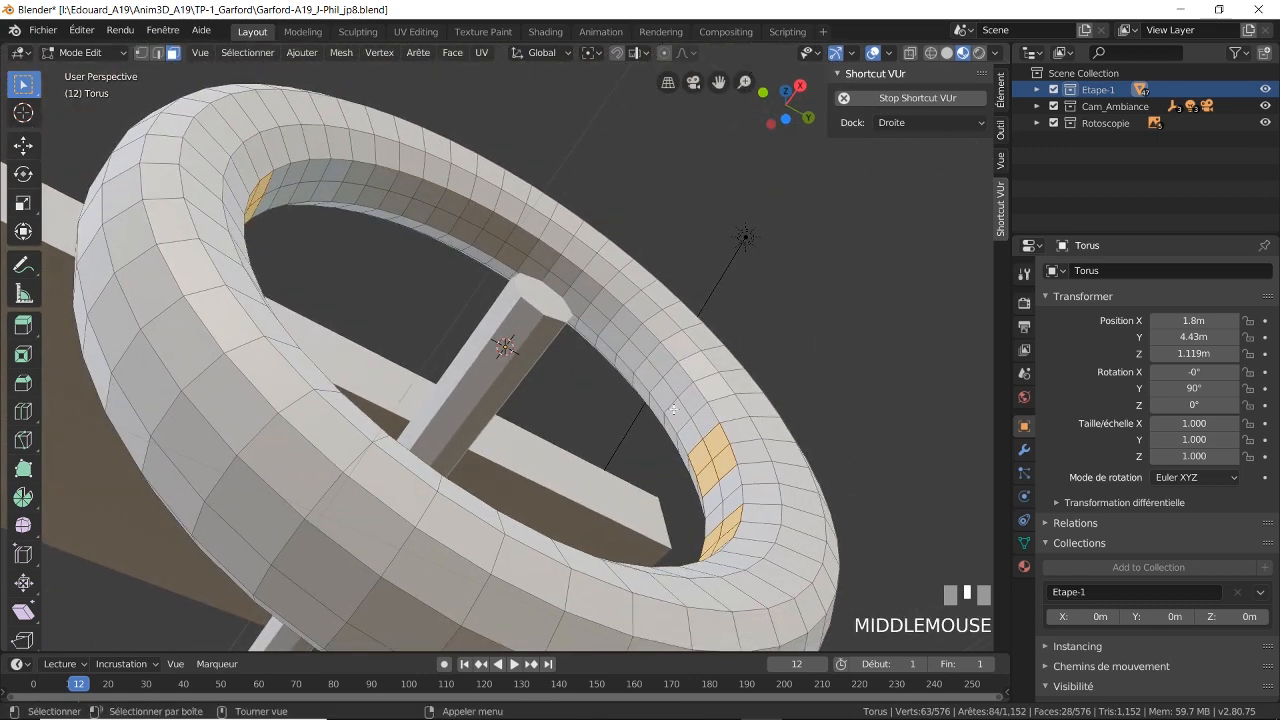
key(c)
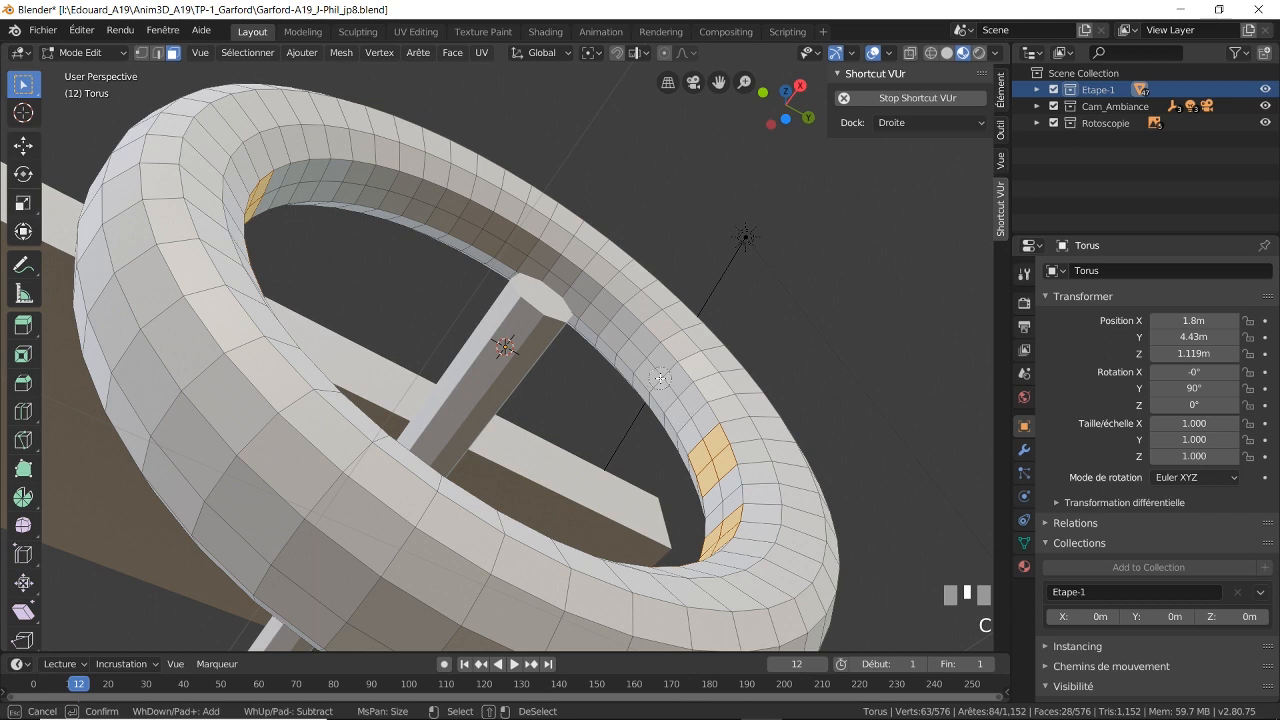
click(591, 307)
click(500, 245)
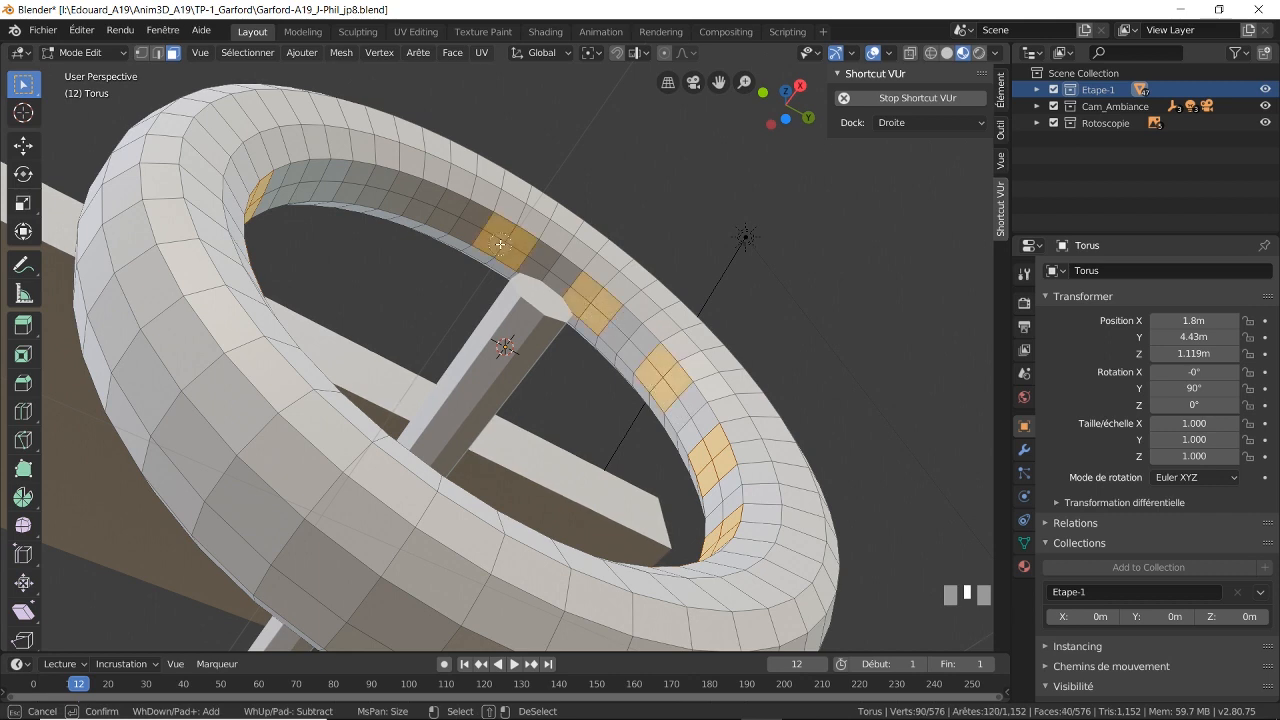
click(410, 200)
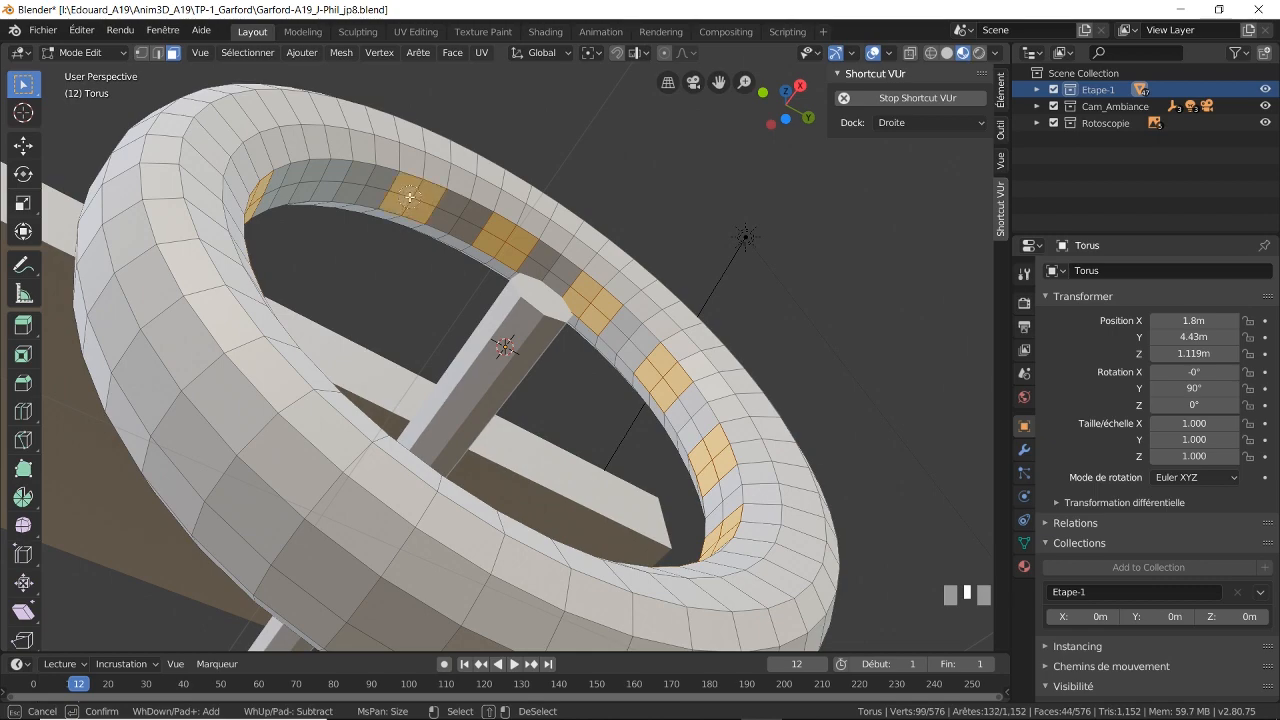
click(321, 182)
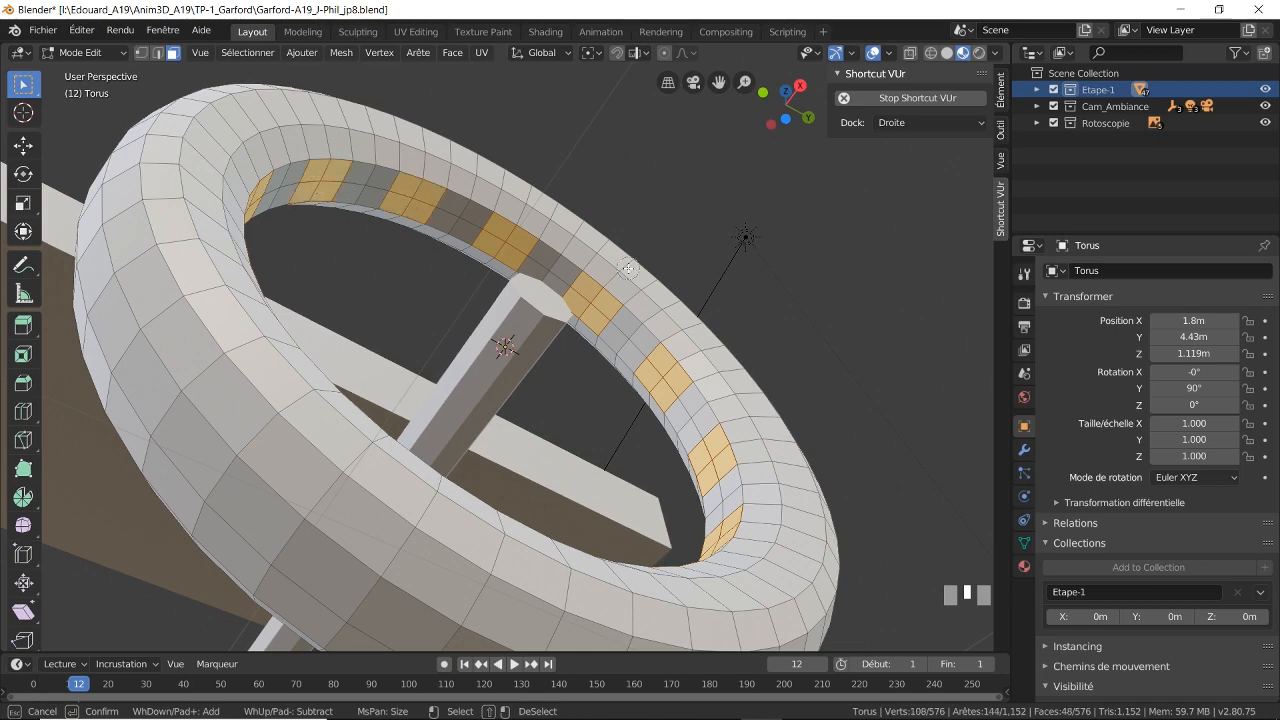
key(Escape)
- In right view, scale each selected face block down around individual origins, excluding X, to match the reference spoke widths
key(KP_Decimal)
middle_drag(628, 268, 586, 414)
key(KP_3)
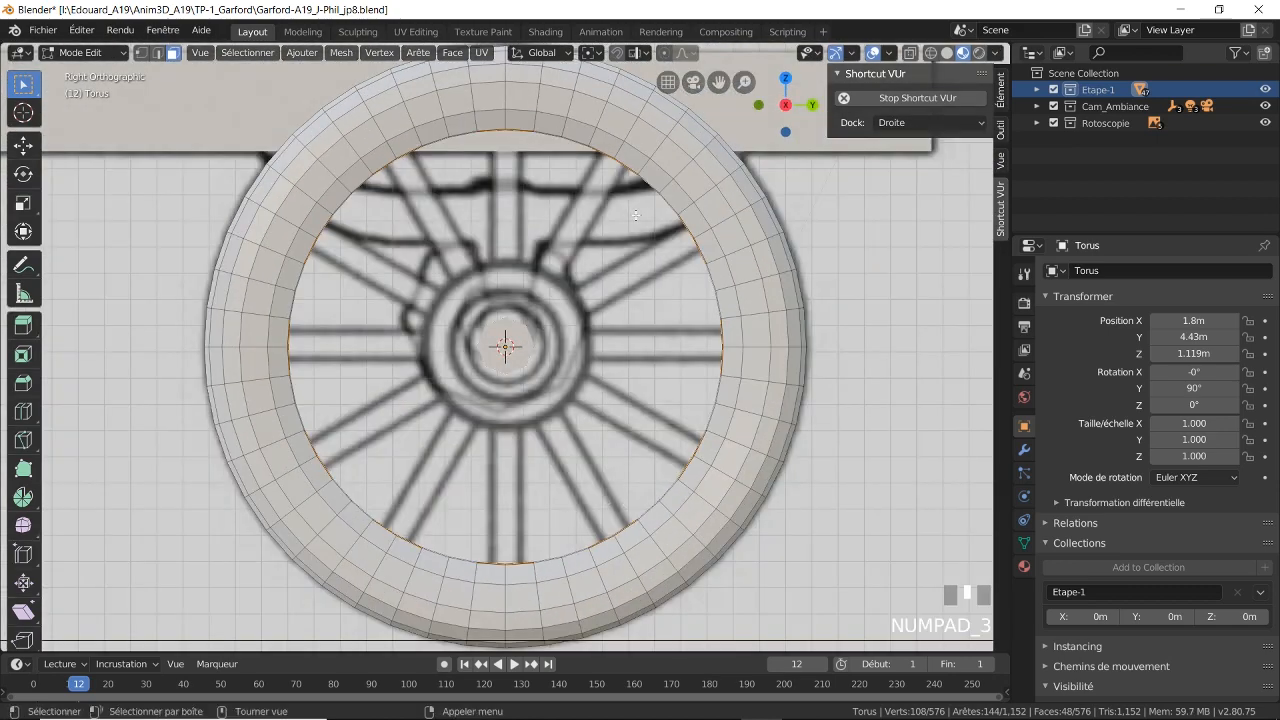
click(593, 52)
click(575, 134)
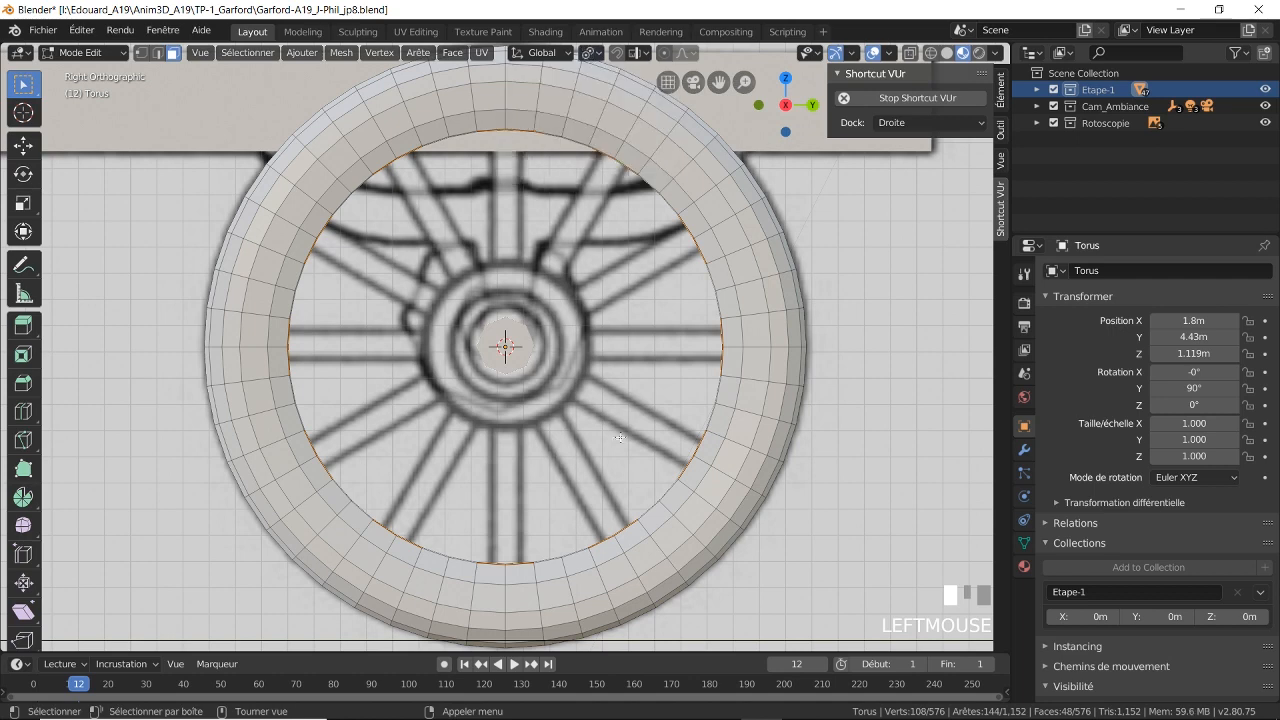
key(s)
key(x)
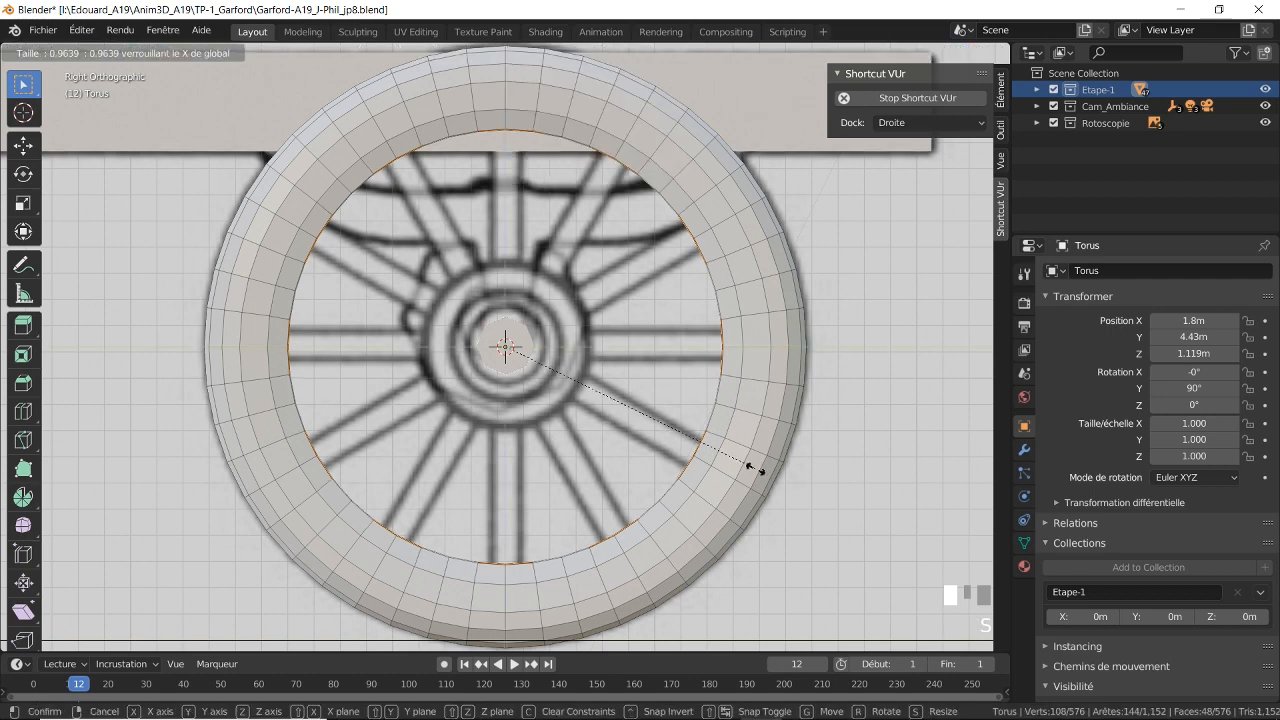
click(635, 424)
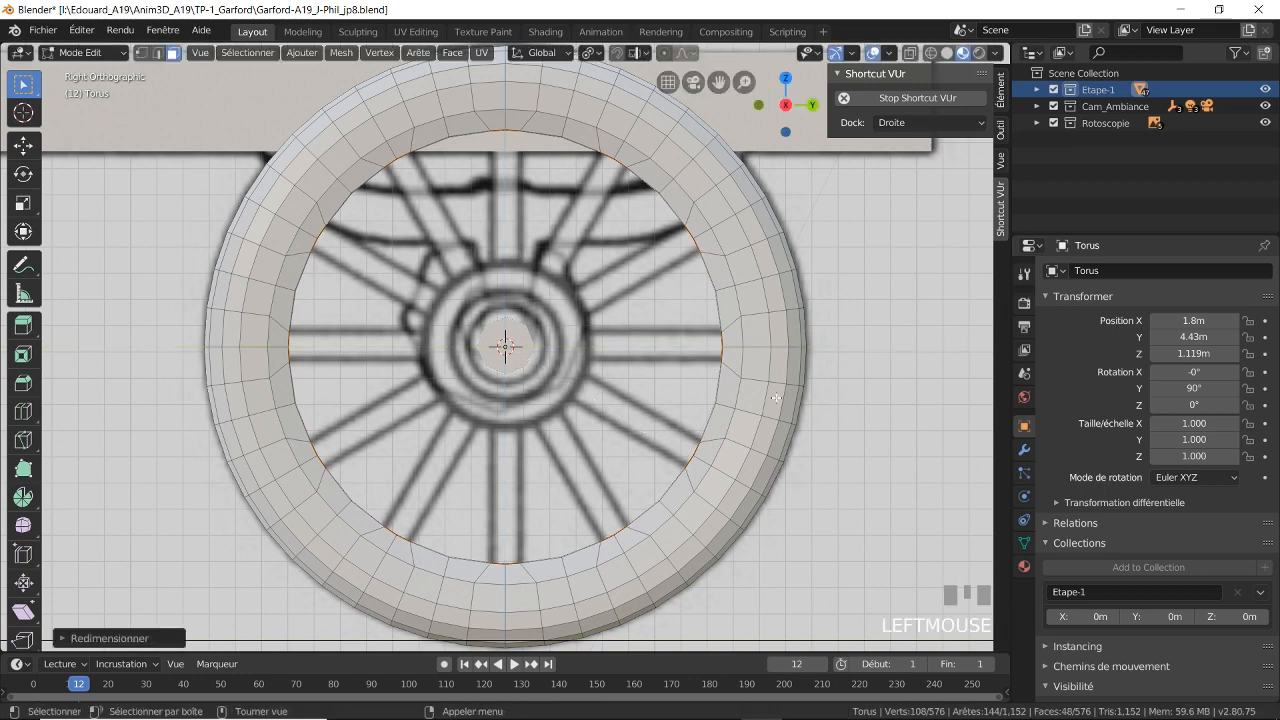
- Extrude the twelve face blocks and scale them inward around the bounding box center to form spokes reaching the reference hub
click(590, 53)
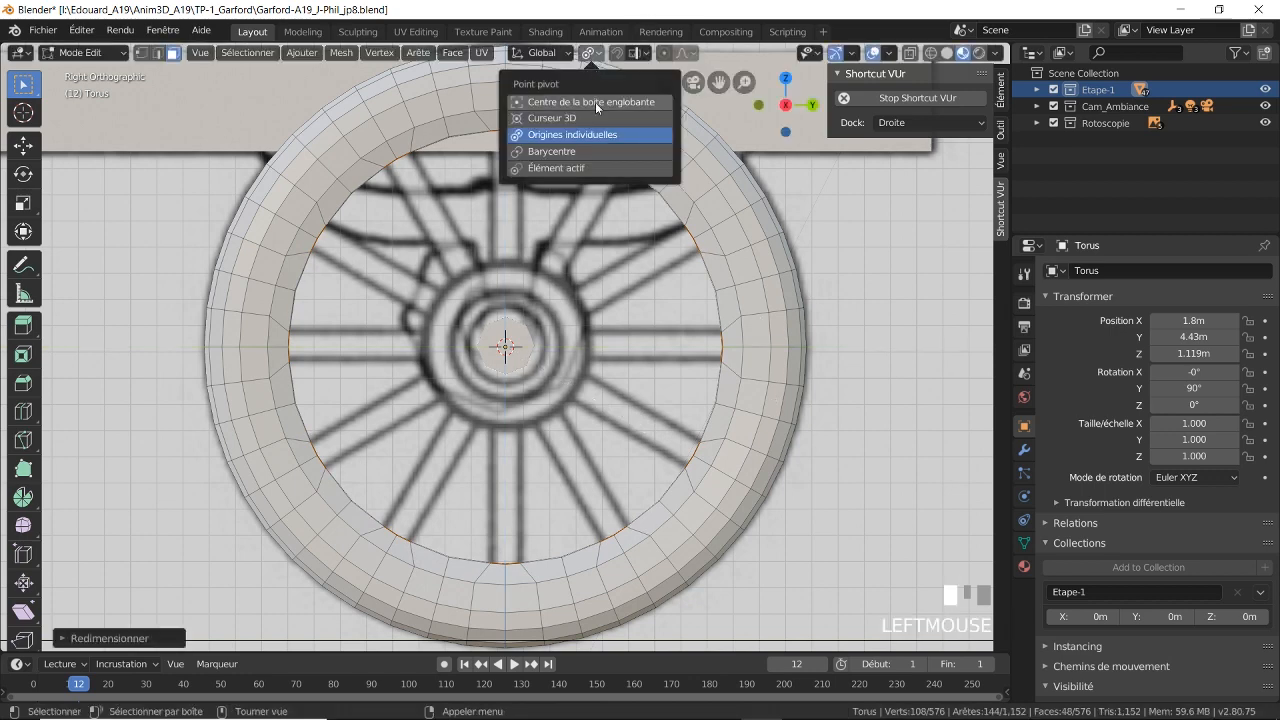
click(598, 104)
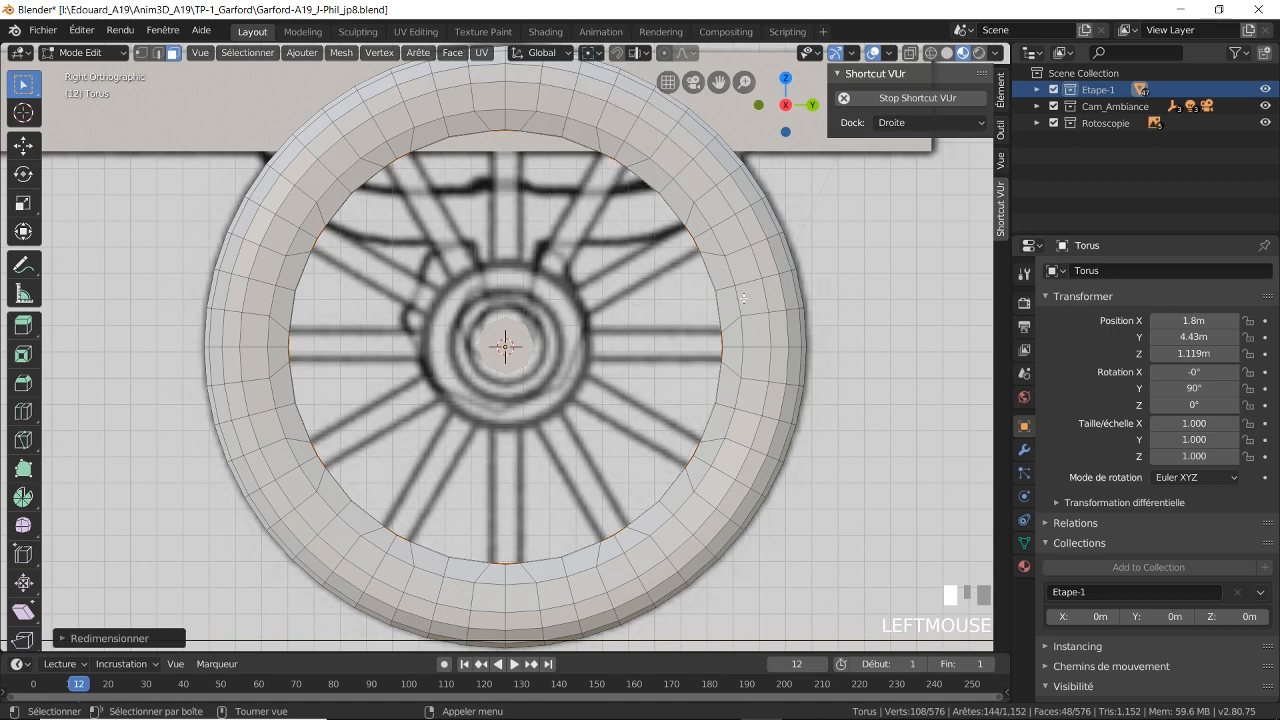
key(e)
key(s)
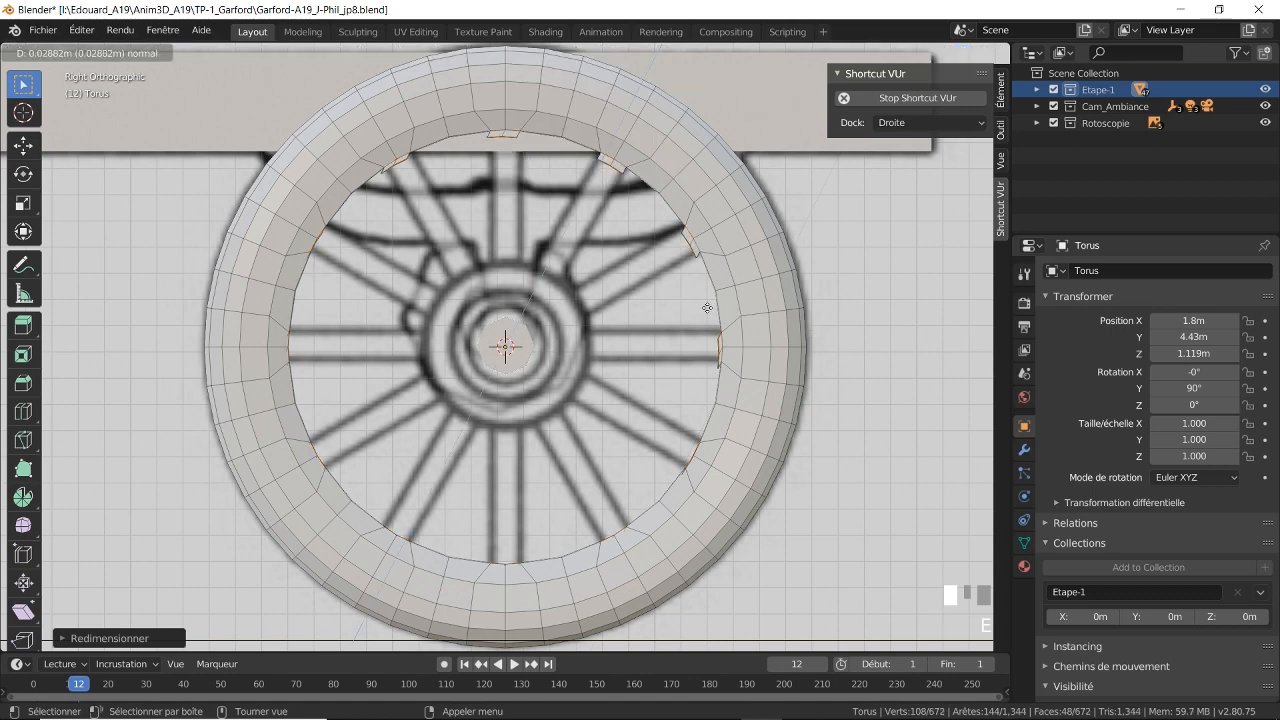
click(580, 338)
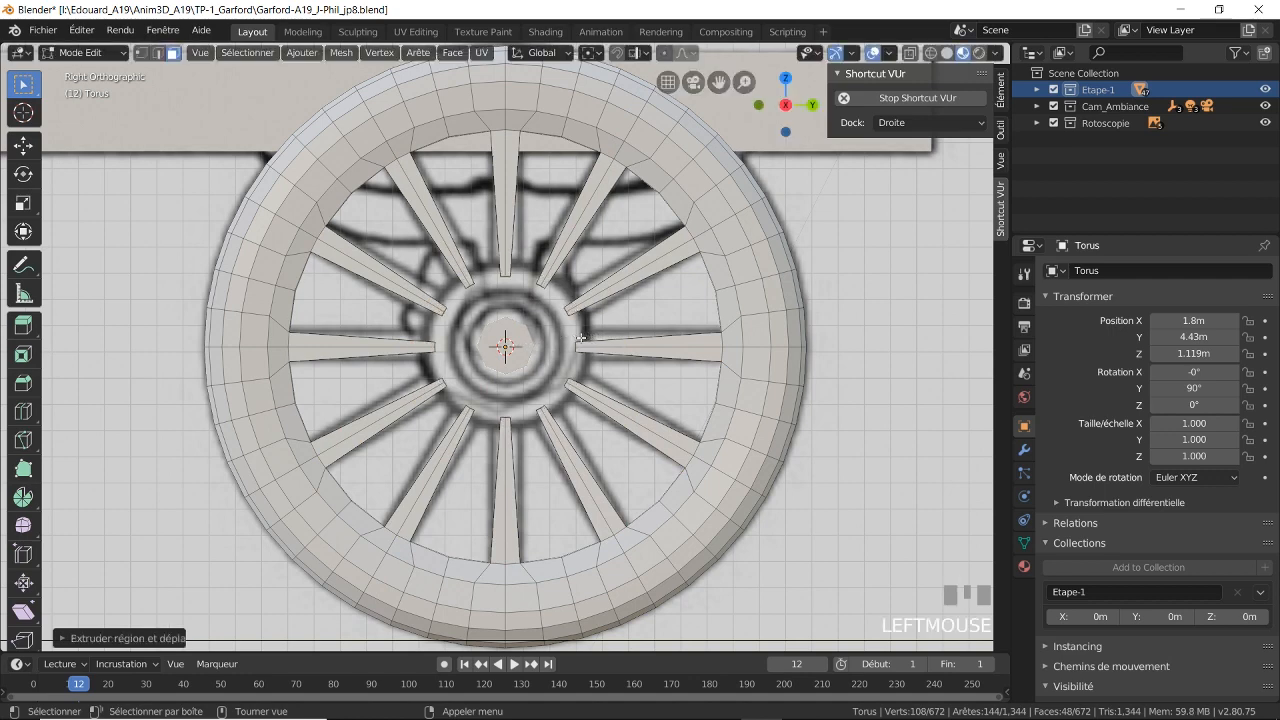
- Widen the inner spoke ends around individual origins, scaling them to about 2.42 on Y and Z and excluding X
key(s)
key(Escape)
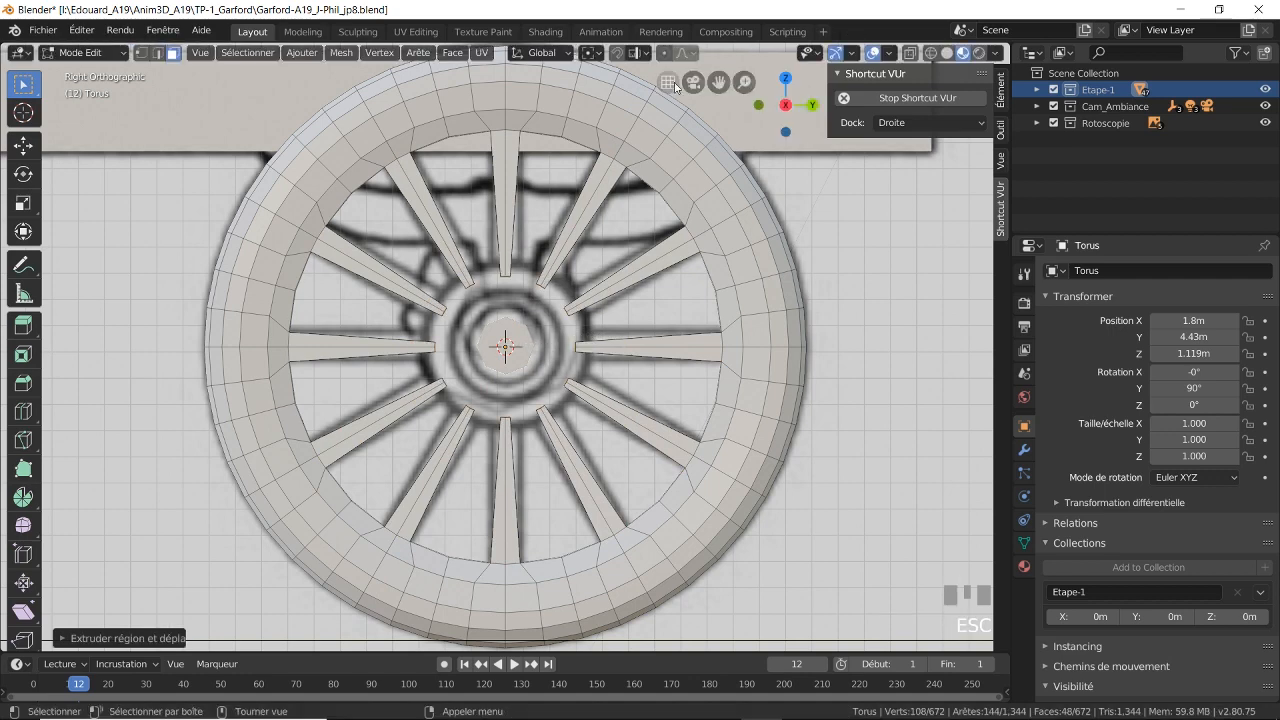
click(592, 52)
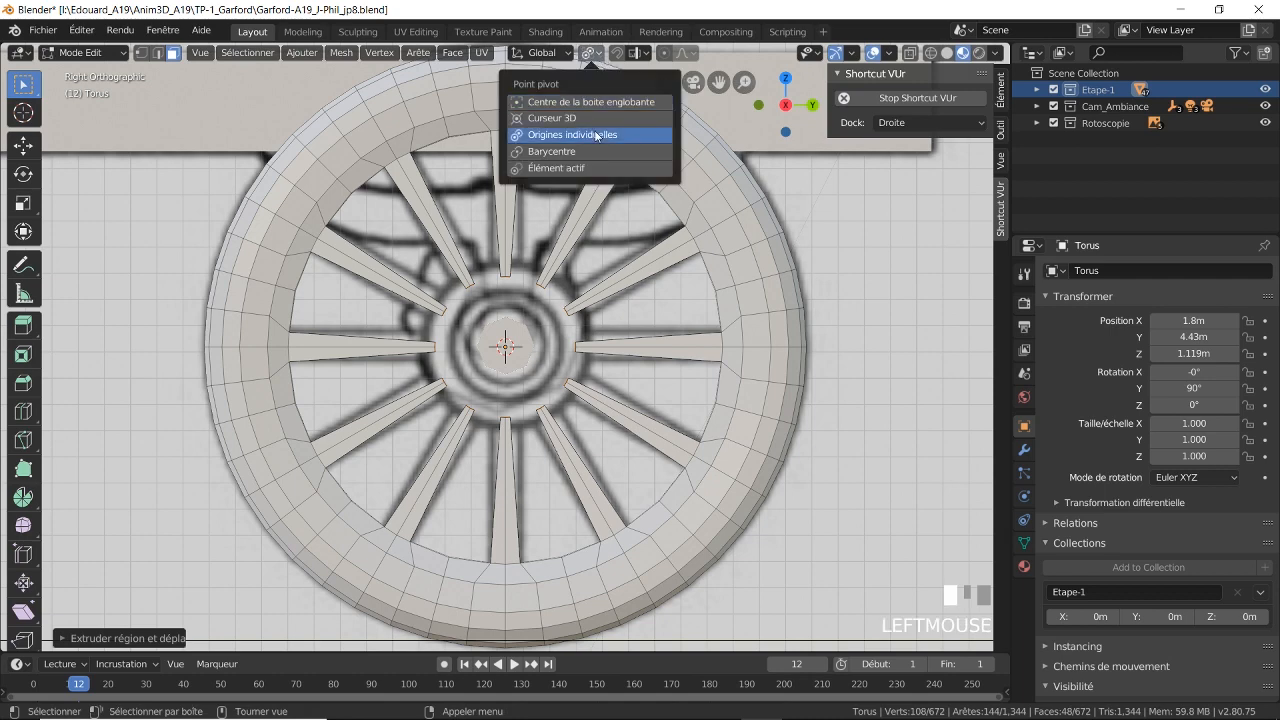
click(572, 134)
key(s)
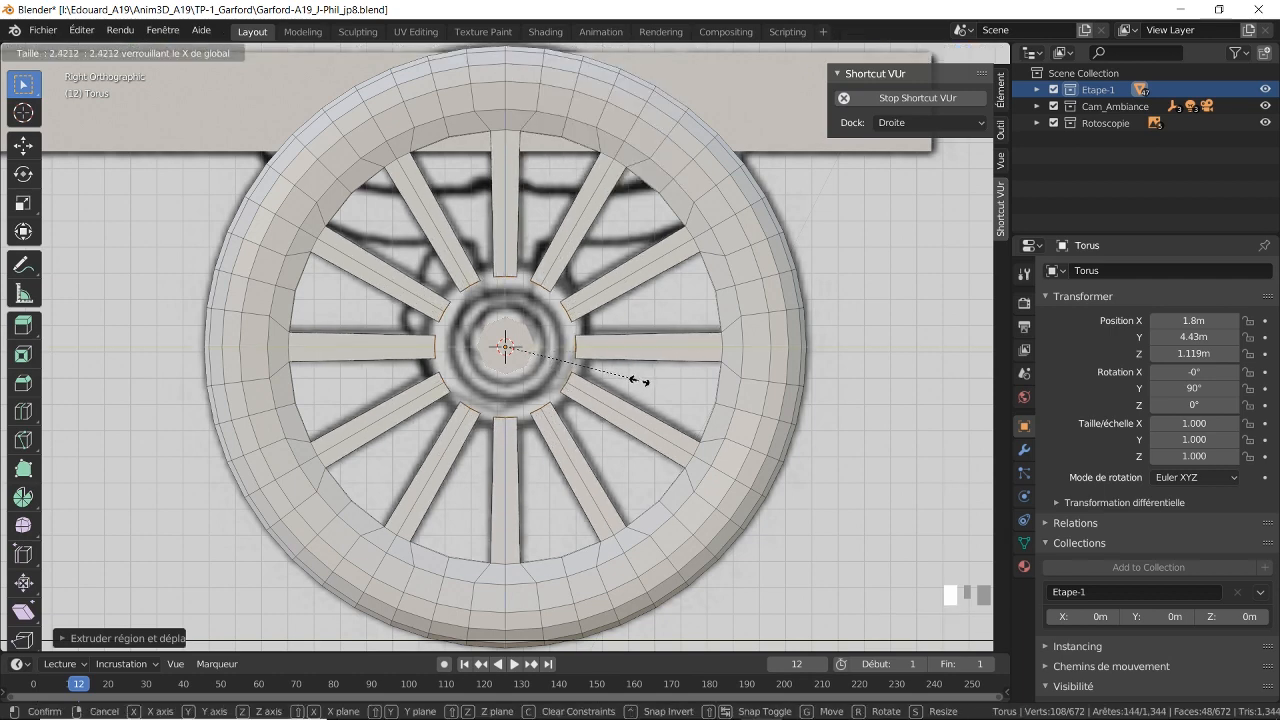
click(641, 381)
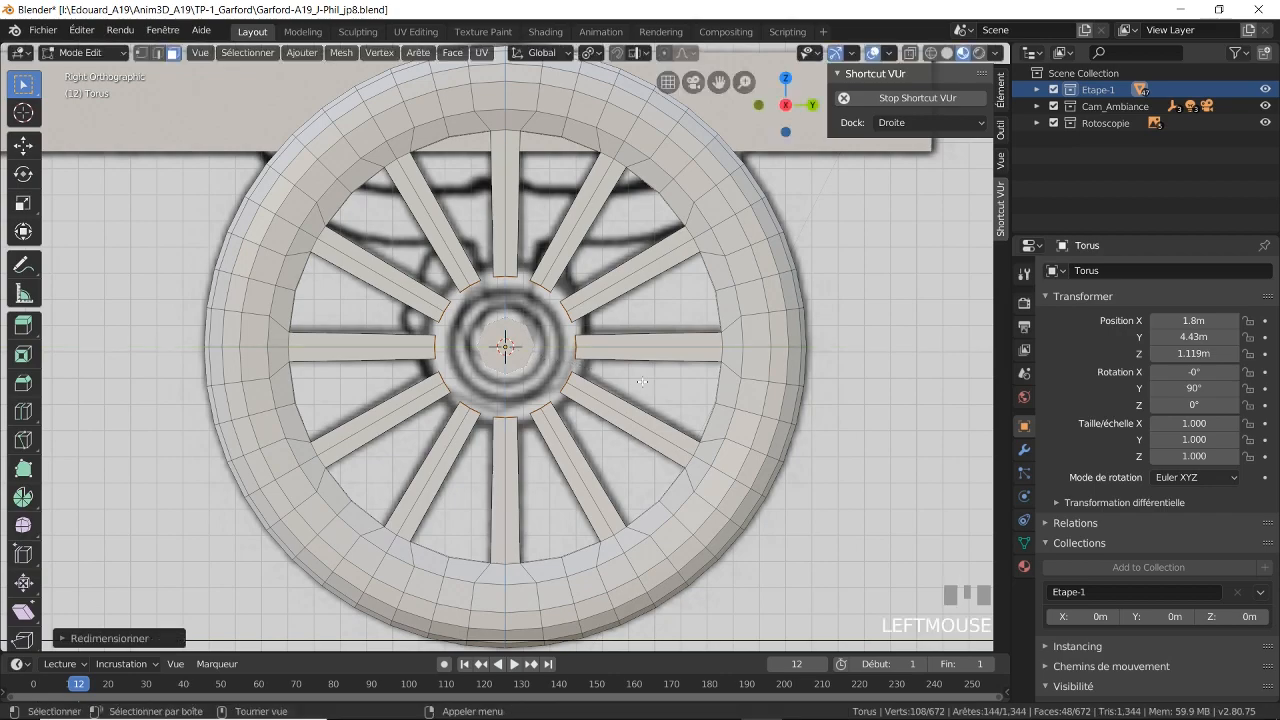